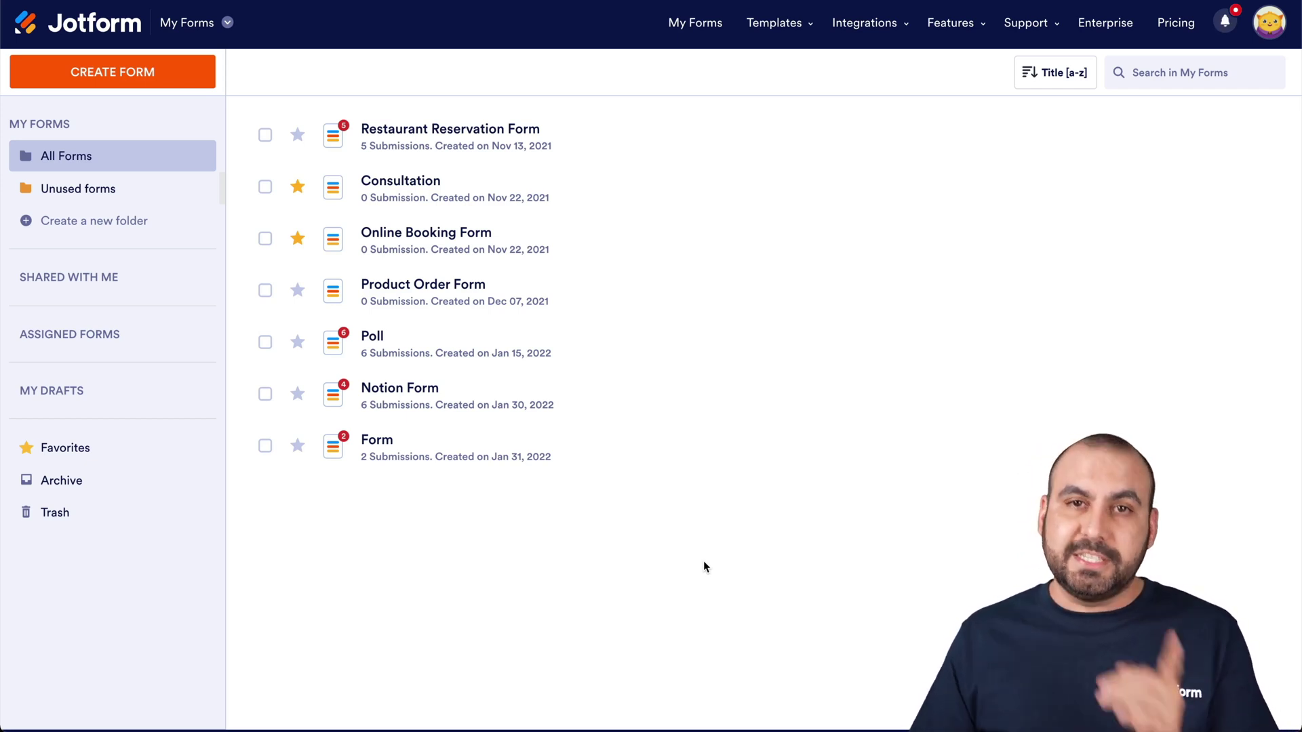
# - Start a new blank Classic Form from scratch
pyautogui.click(164, 85)
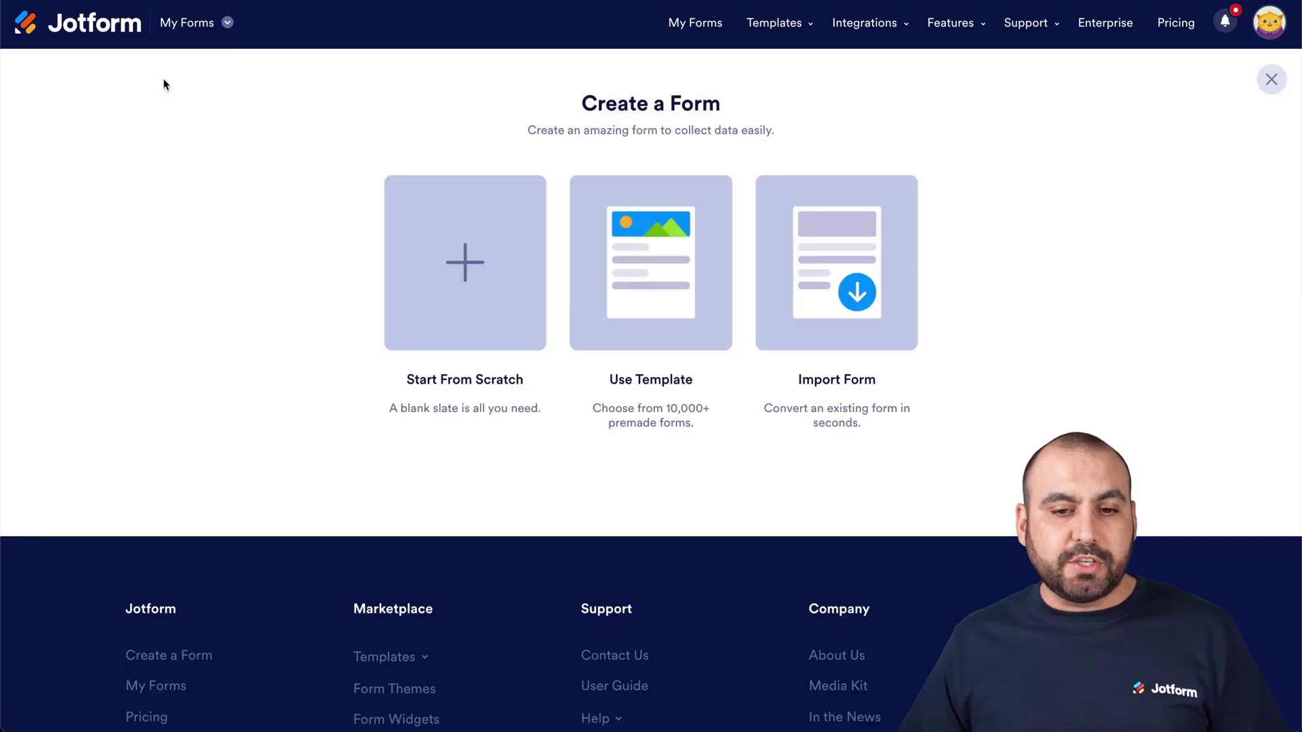
pyautogui.click(435, 237)
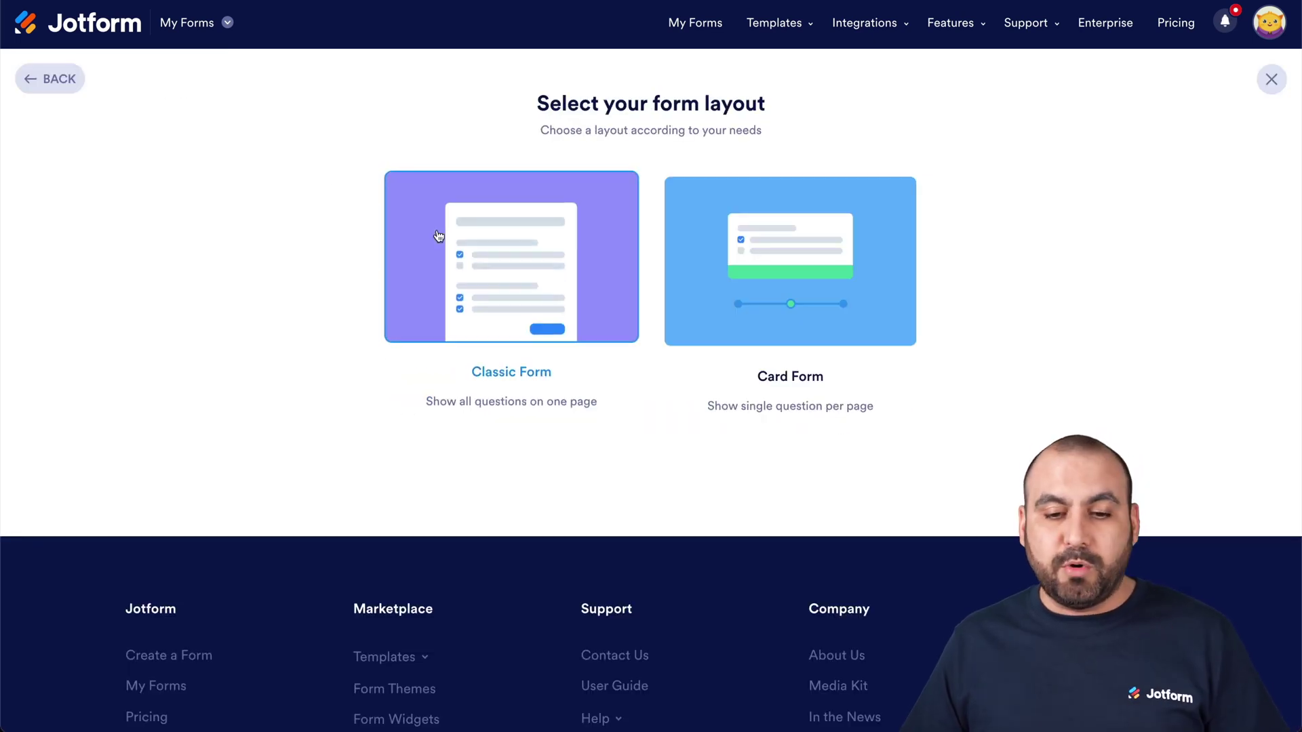
pyautogui.click(581, 231)
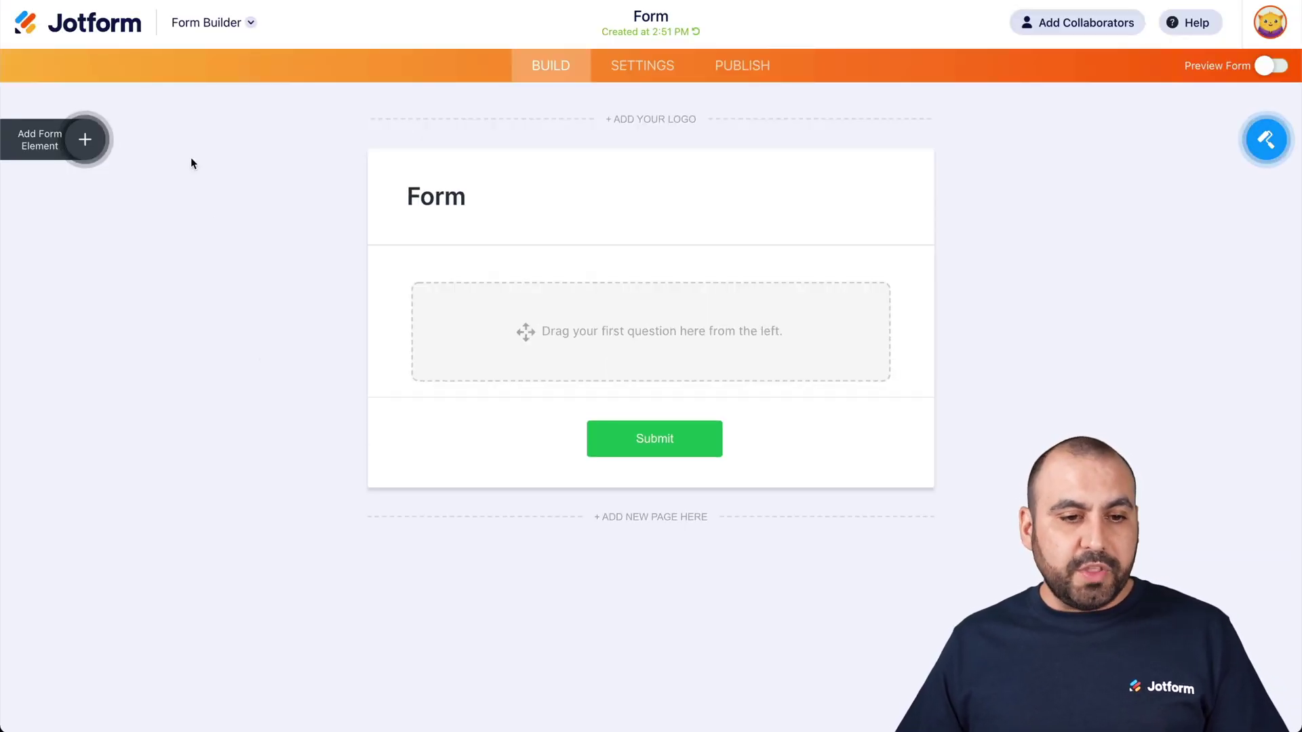
# - Add Full Name and Phone Number fields to the form
pyautogui.click(84, 141)
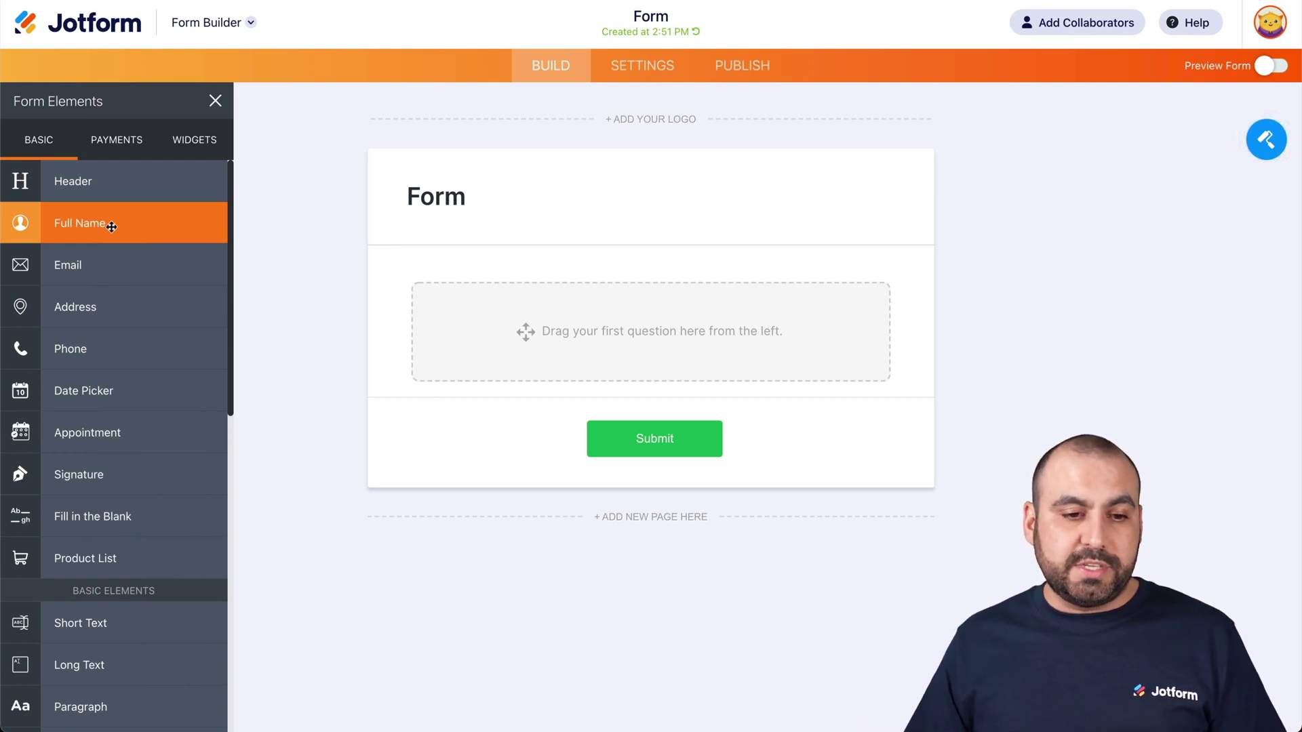
pyautogui.click(109, 225)
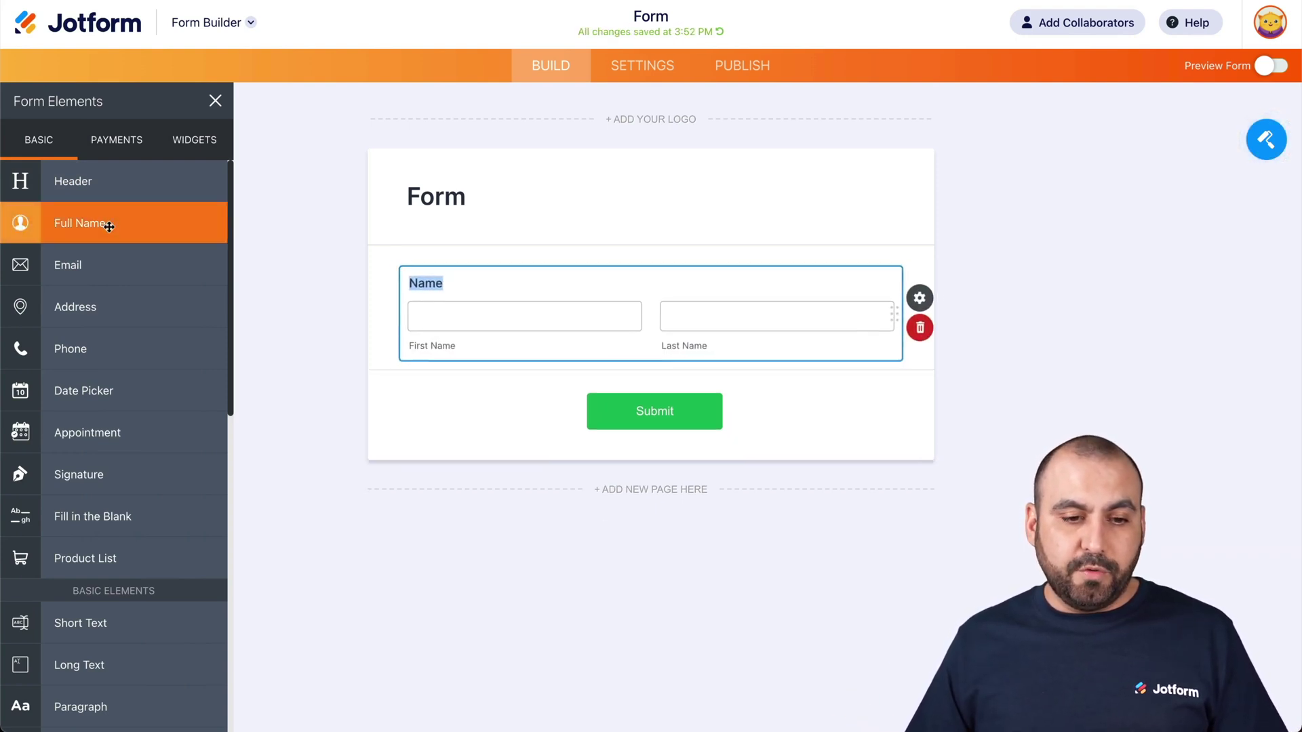
pyautogui.click(120, 350)
pyautogui.scroll(-5, 146, 425)
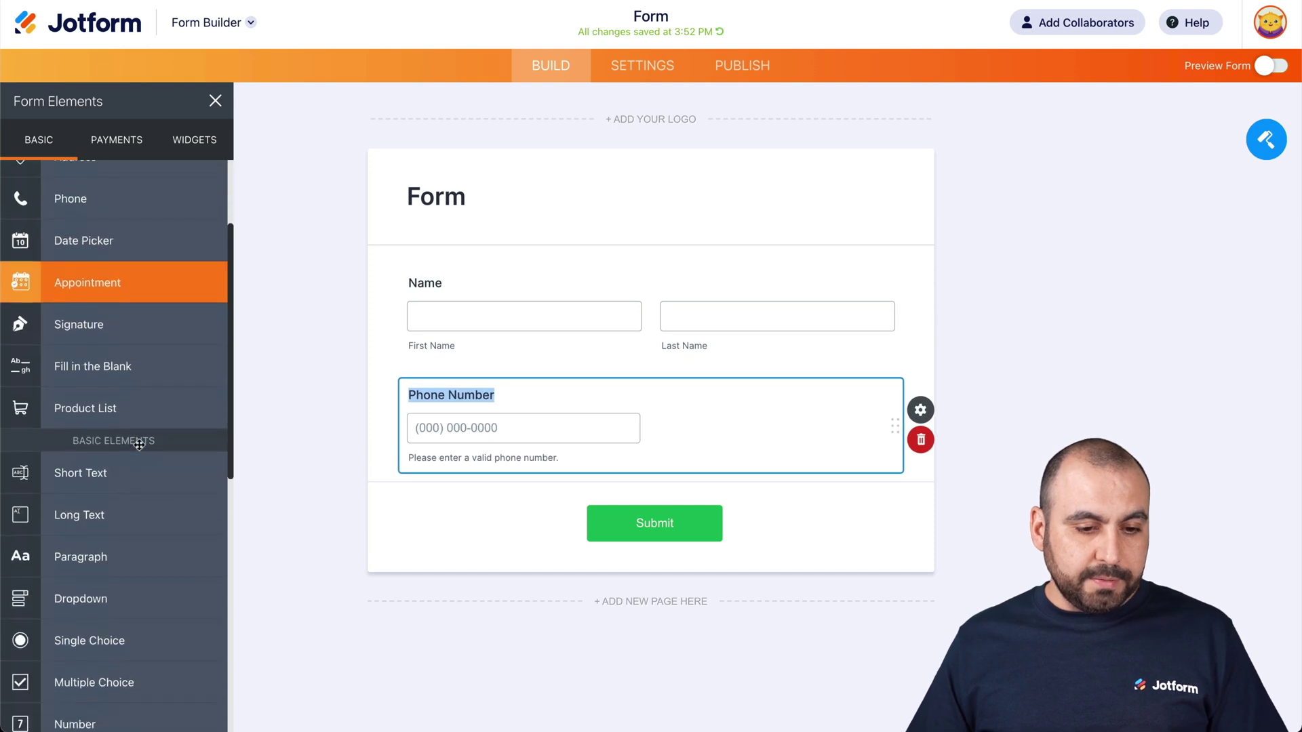
# - Add a Short Text field labelled 'Company Name', then an Email field
pyautogui.click(116, 439)
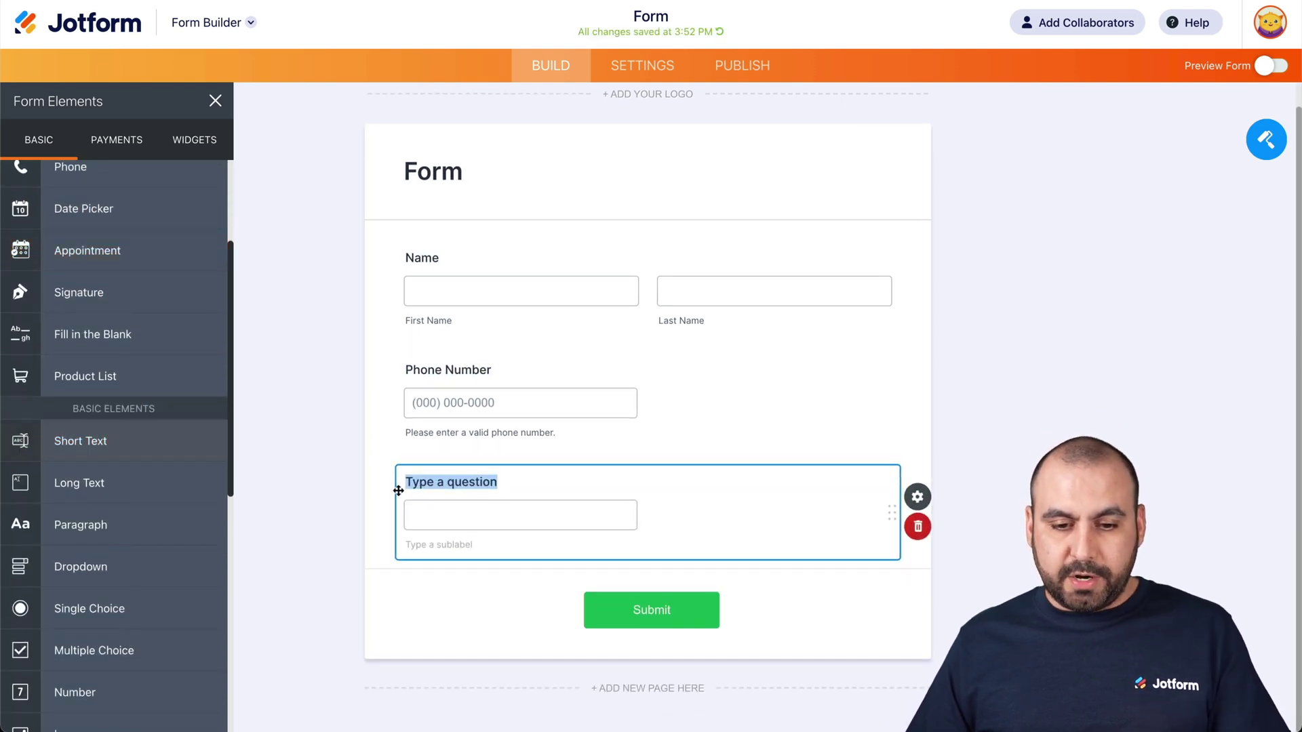
pyautogui.write('Compay')
pyautogui.press('BackSpace')
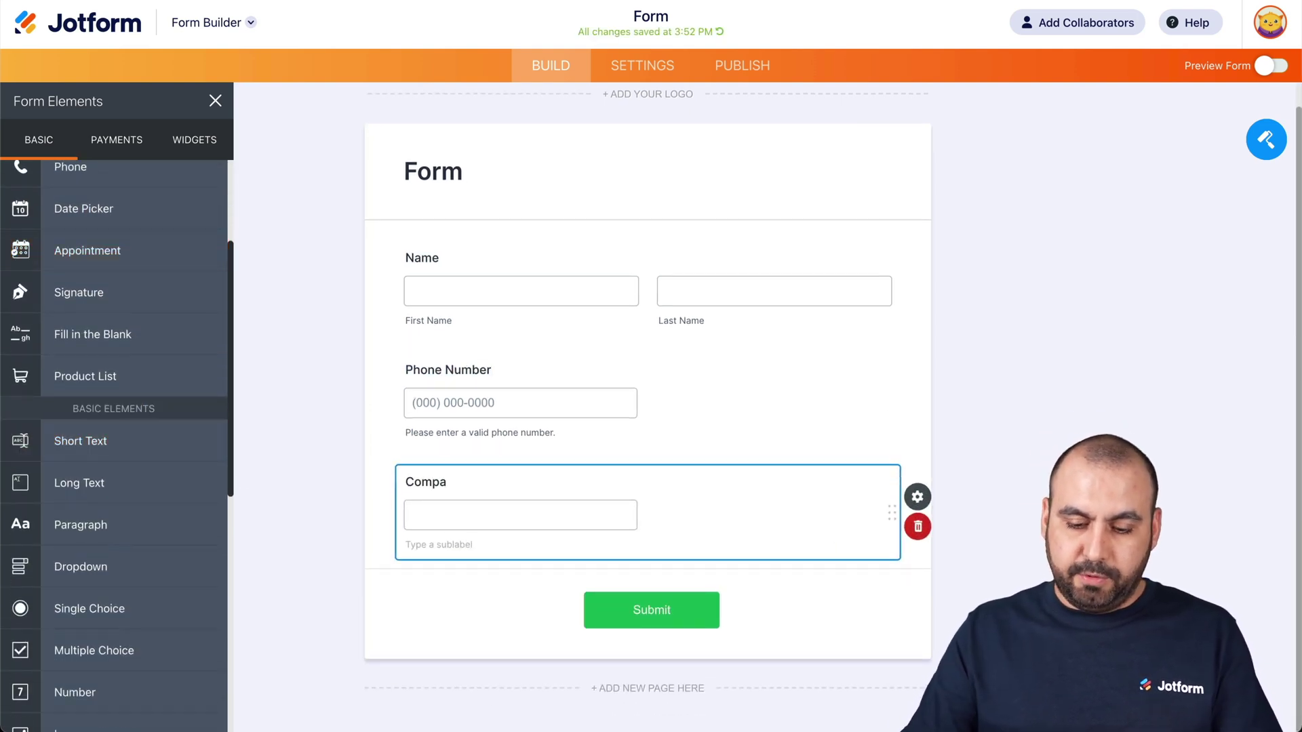
pyautogui.write('ny Name')
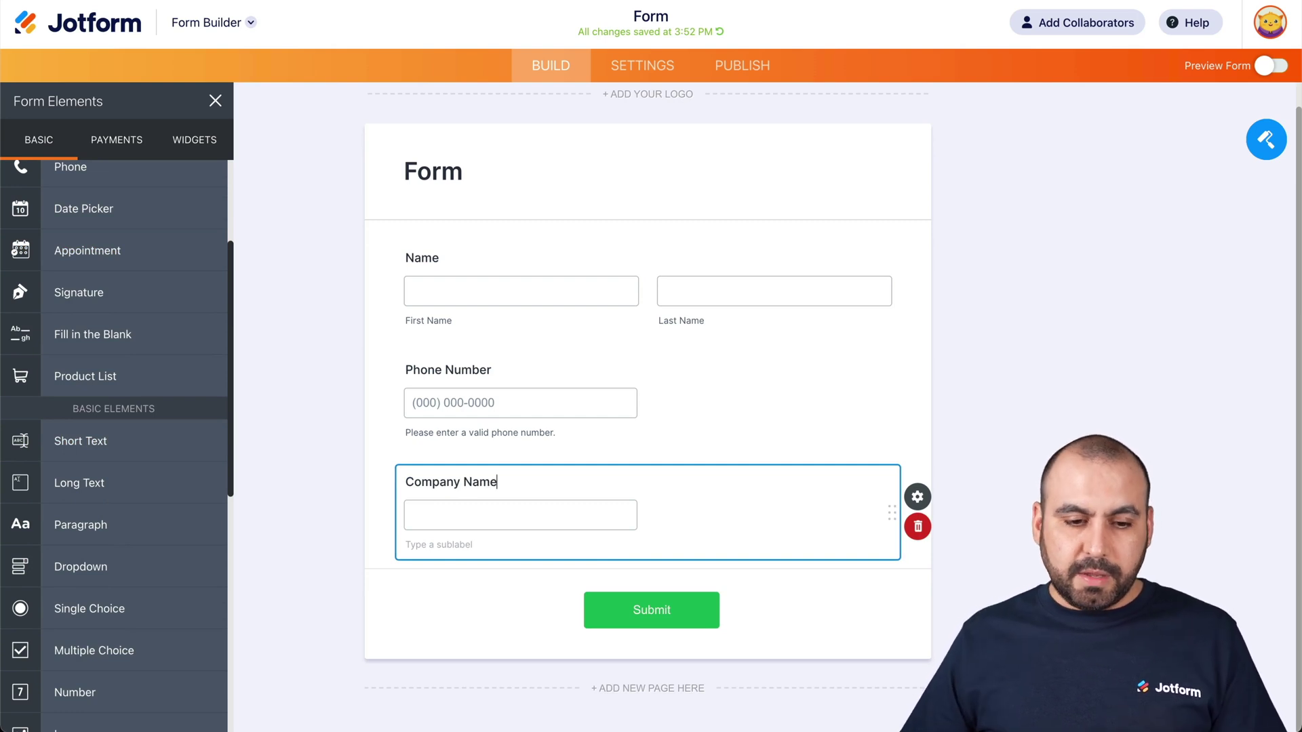
pyautogui.scroll(-2, 106, 519)
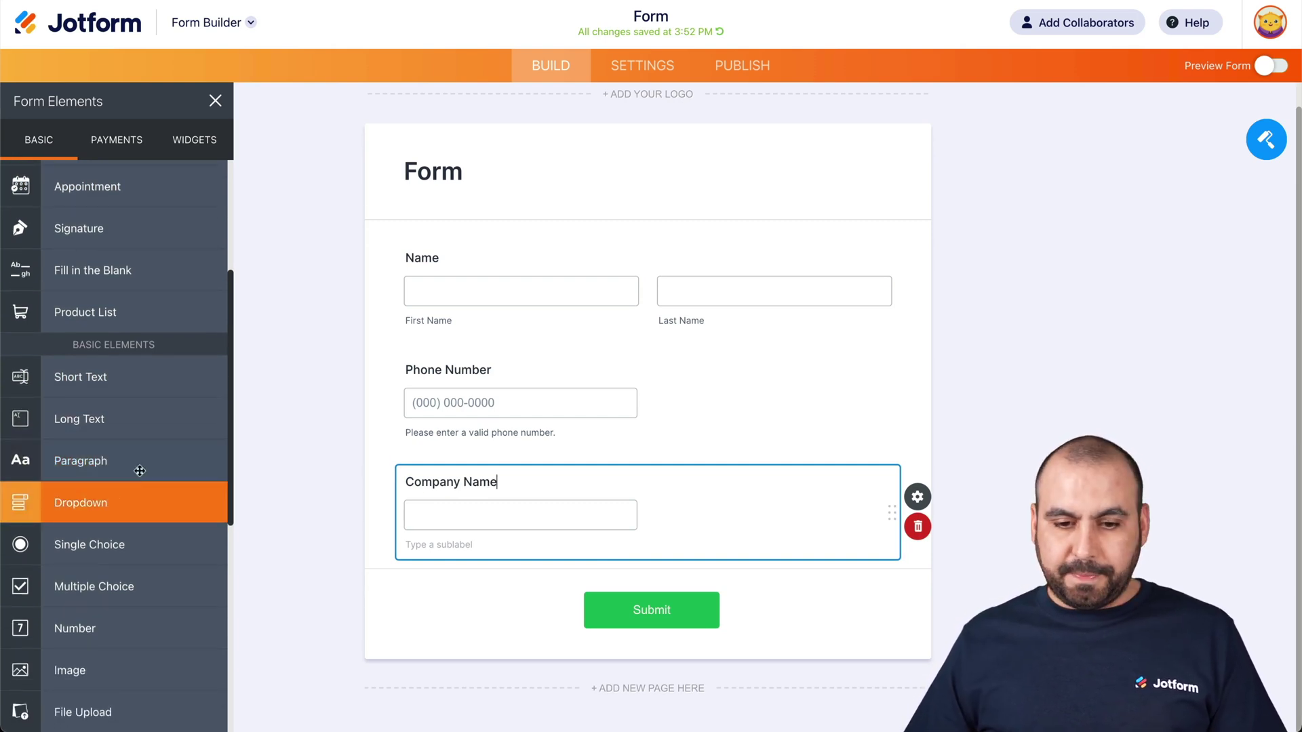
pyautogui.scroll(5, 98, 325)
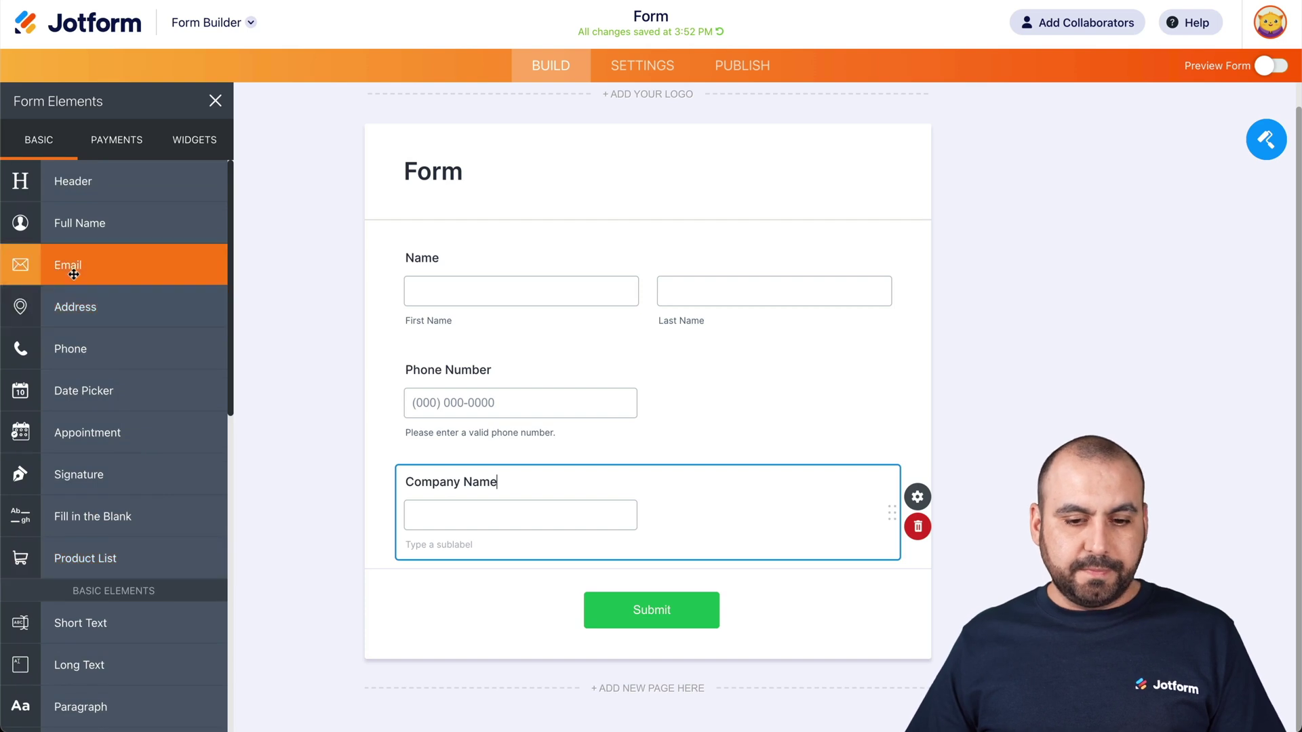
pyautogui.click(68, 266)
pyautogui.click(310, 307)
pyautogui.scroll(2, 310, 306)
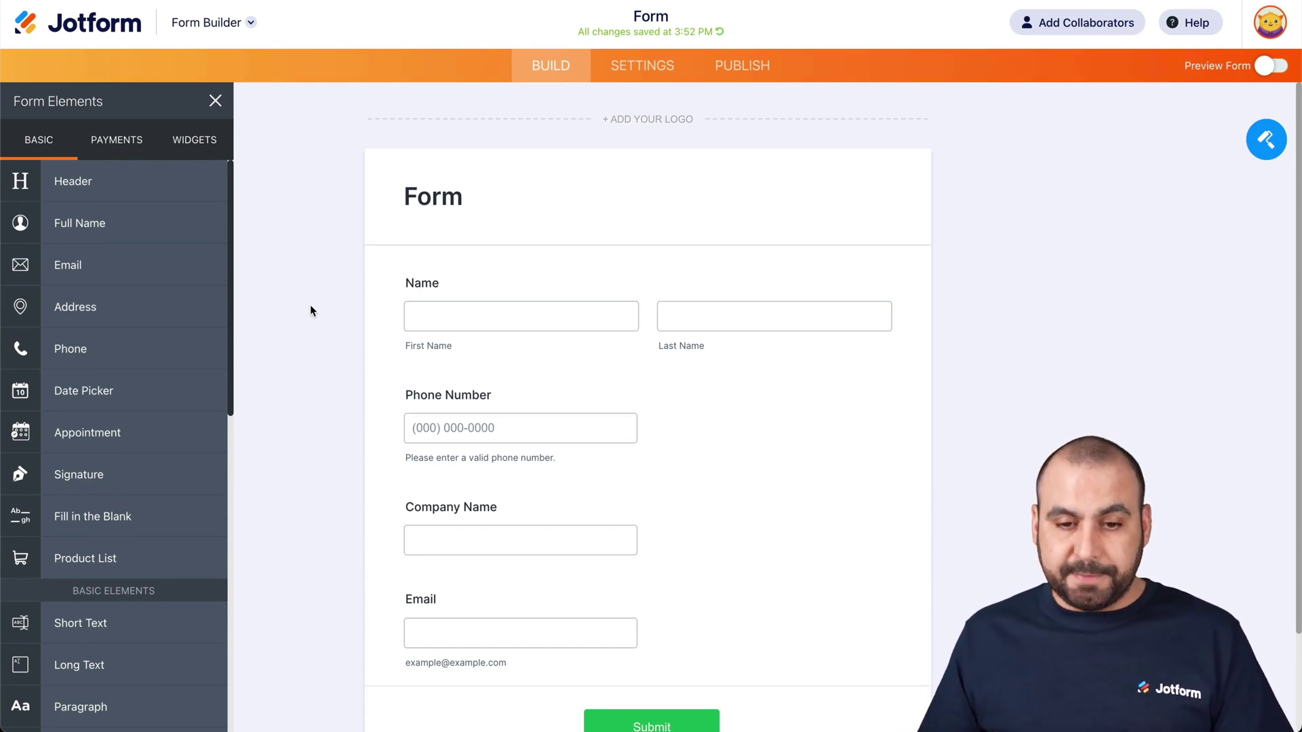
pyautogui.click(407, 197)
# - Change the form heading text to 'Solve360 Form'
pyautogui.write('Sove')
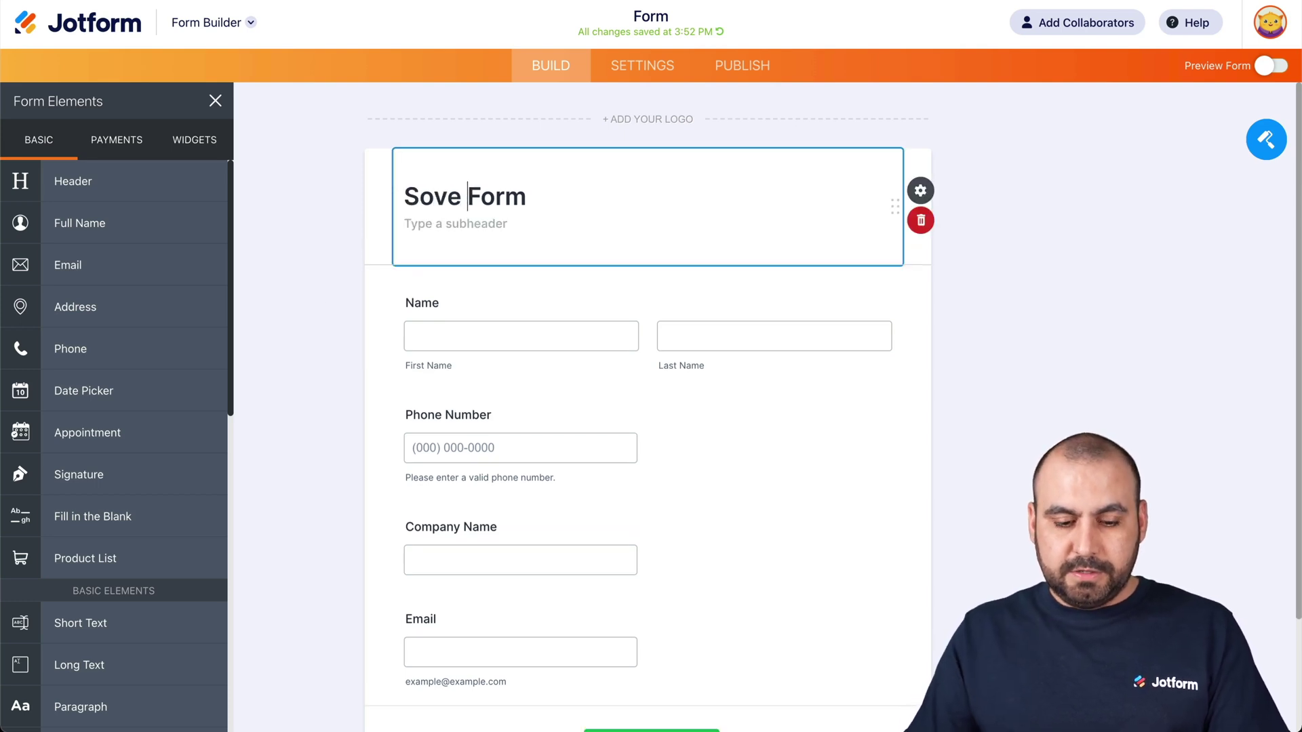
pyautogui.press('BackSpace')
pyautogui.press('BackSpace')
pyautogui.press('BackSpace')
pyautogui.write('lve260')
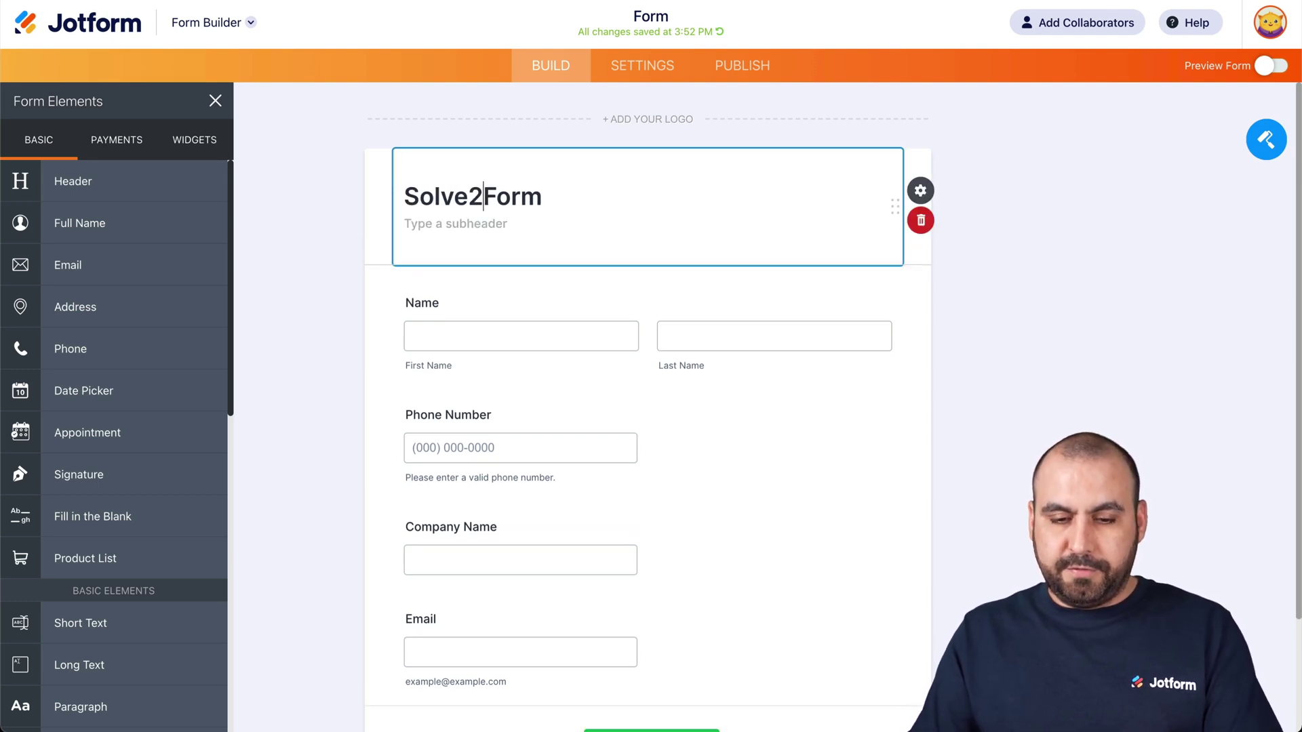
pyautogui.press('BackSpace')
pyautogui.press('BackSpace')
pyautogui.press('BackSpace')
pyautogui.press('BackSpace')
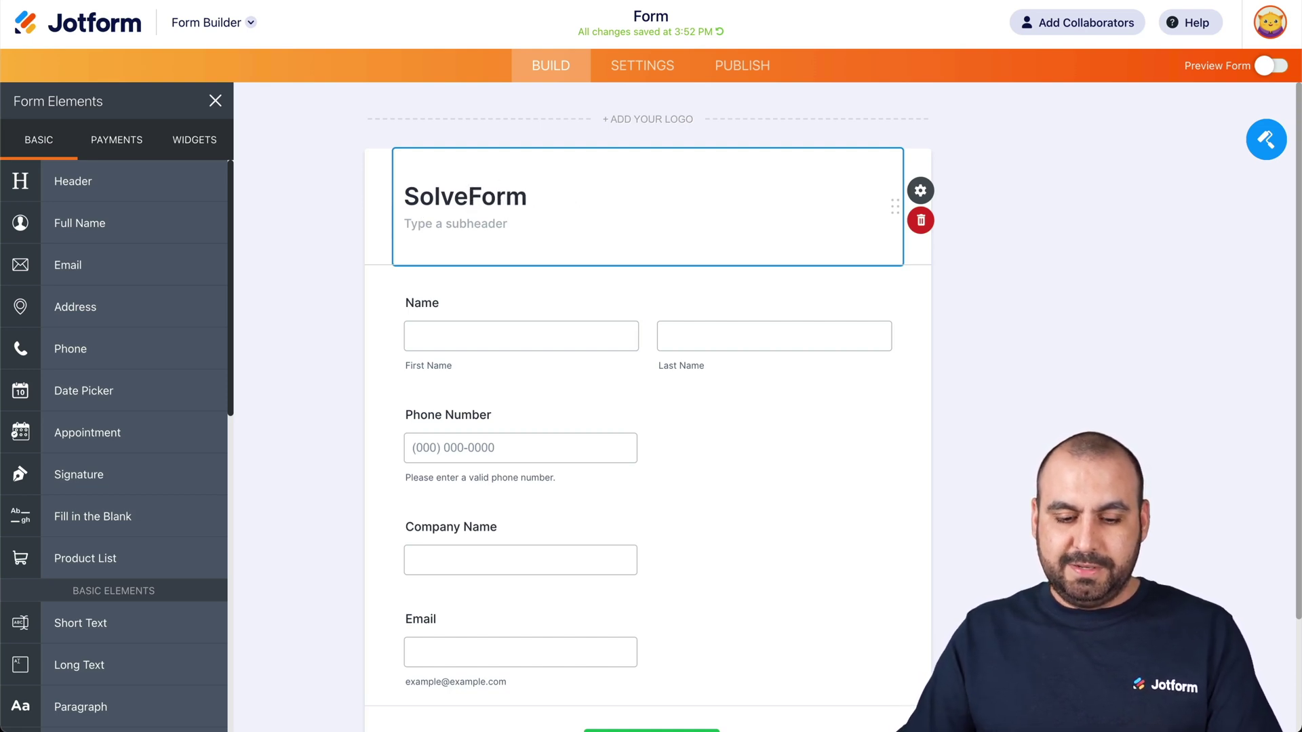
pyautogui.write('360')
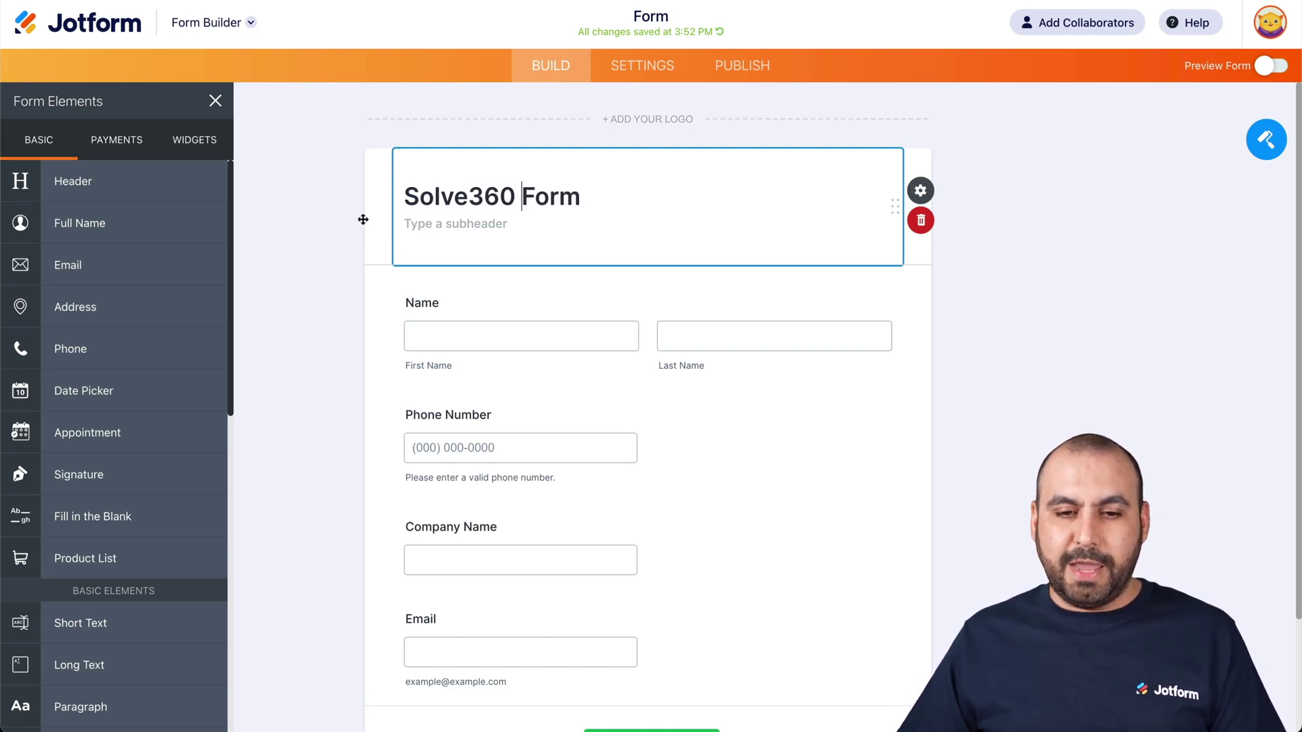
pyautogui.click(363, 218)
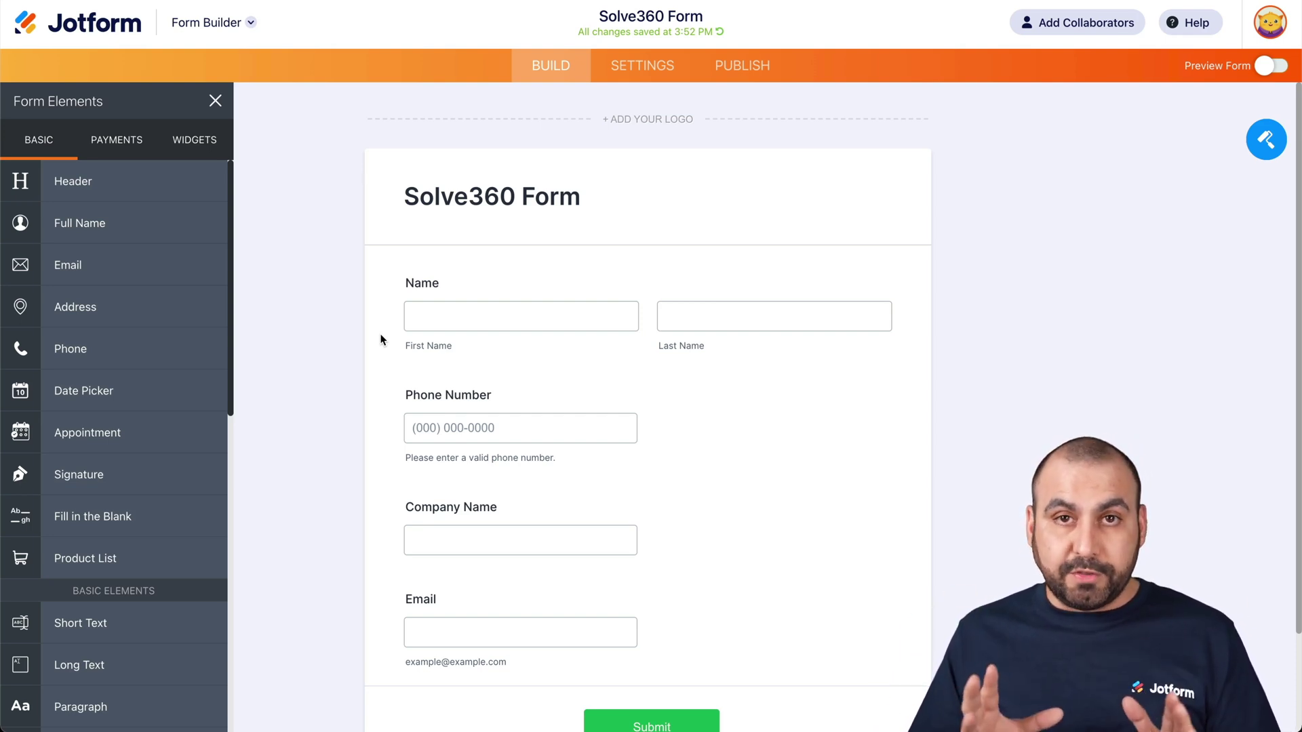
# - Search the form's integrations for 'solve' and open the Solve integration's authentication fields
pyautogui.click(642, 68)
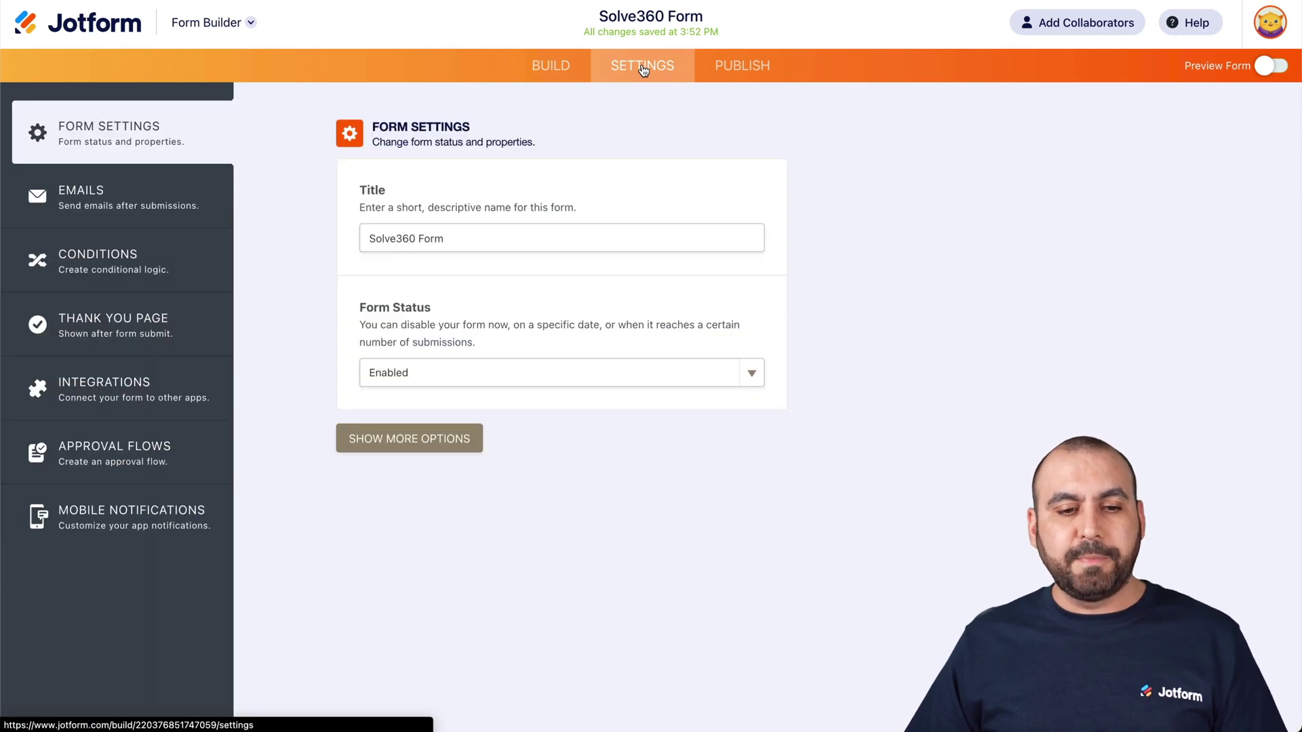
pyautogui.click(89, 409)
pyautogui.click(603, 172)
pyautogui.write('solve')
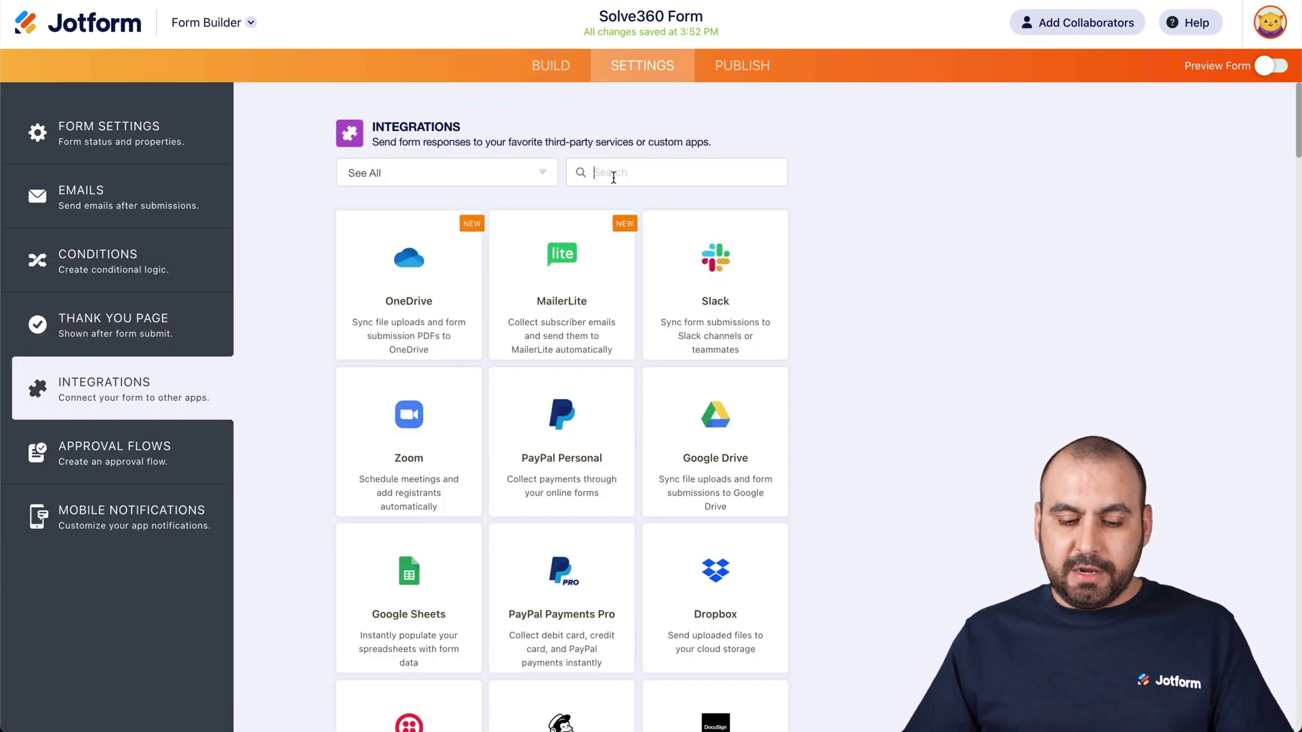
pyautogui.write('360')
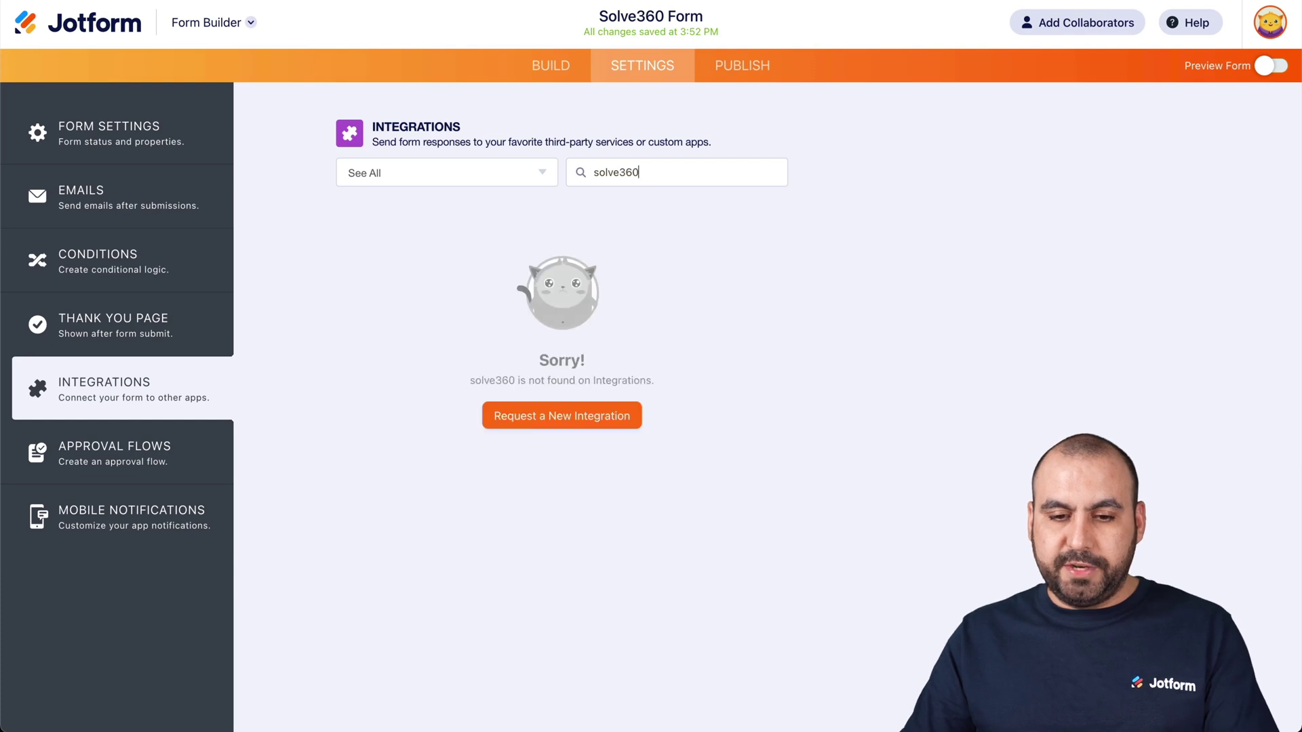
pyautogui.press('BackSpace')
pyautogui.press('BackSpace')
pyautogui.press('BackSpace')
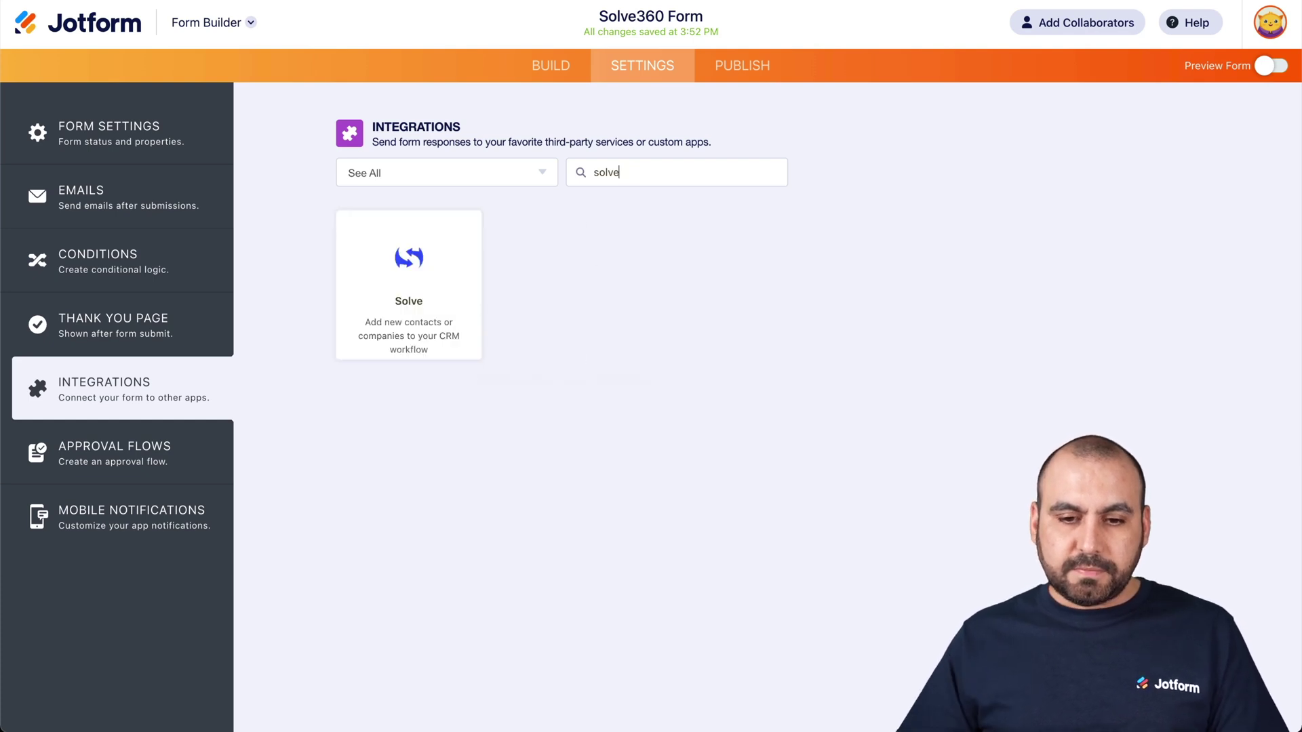
pyautogui.click(432, 277)
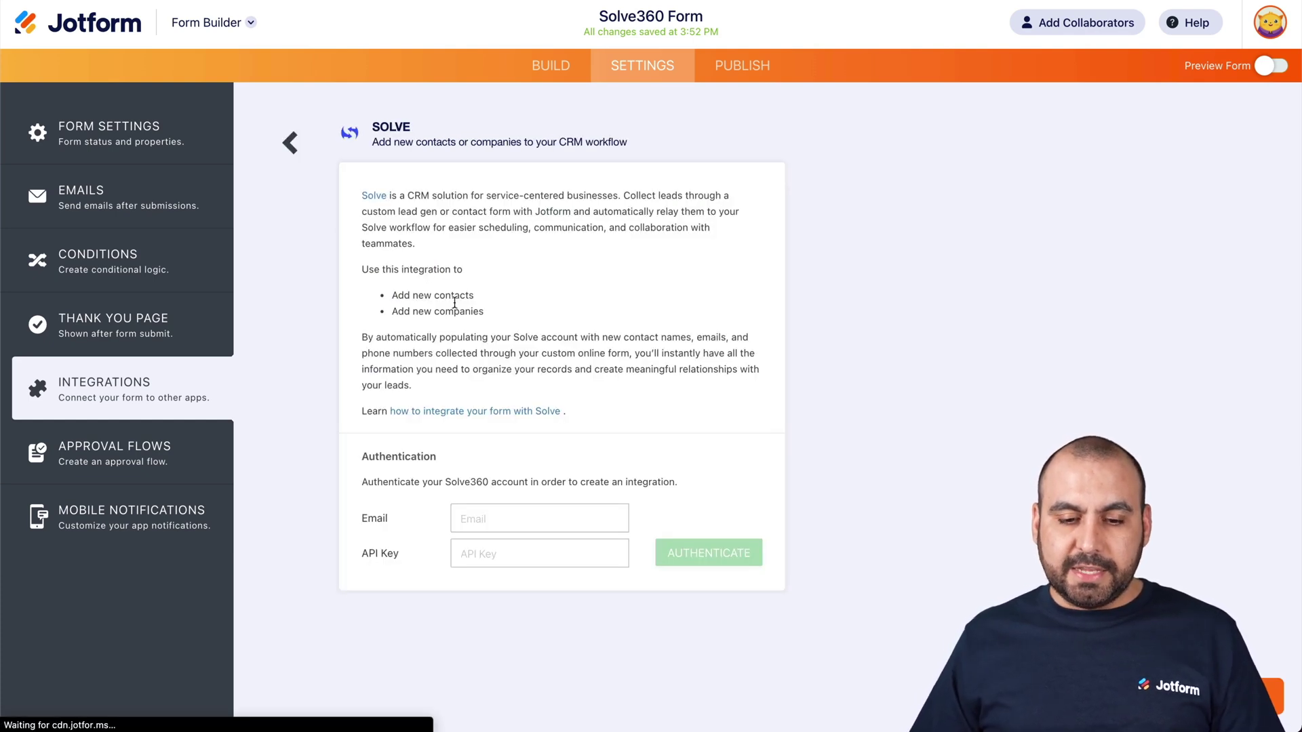
pyautogui.click(507, 510)
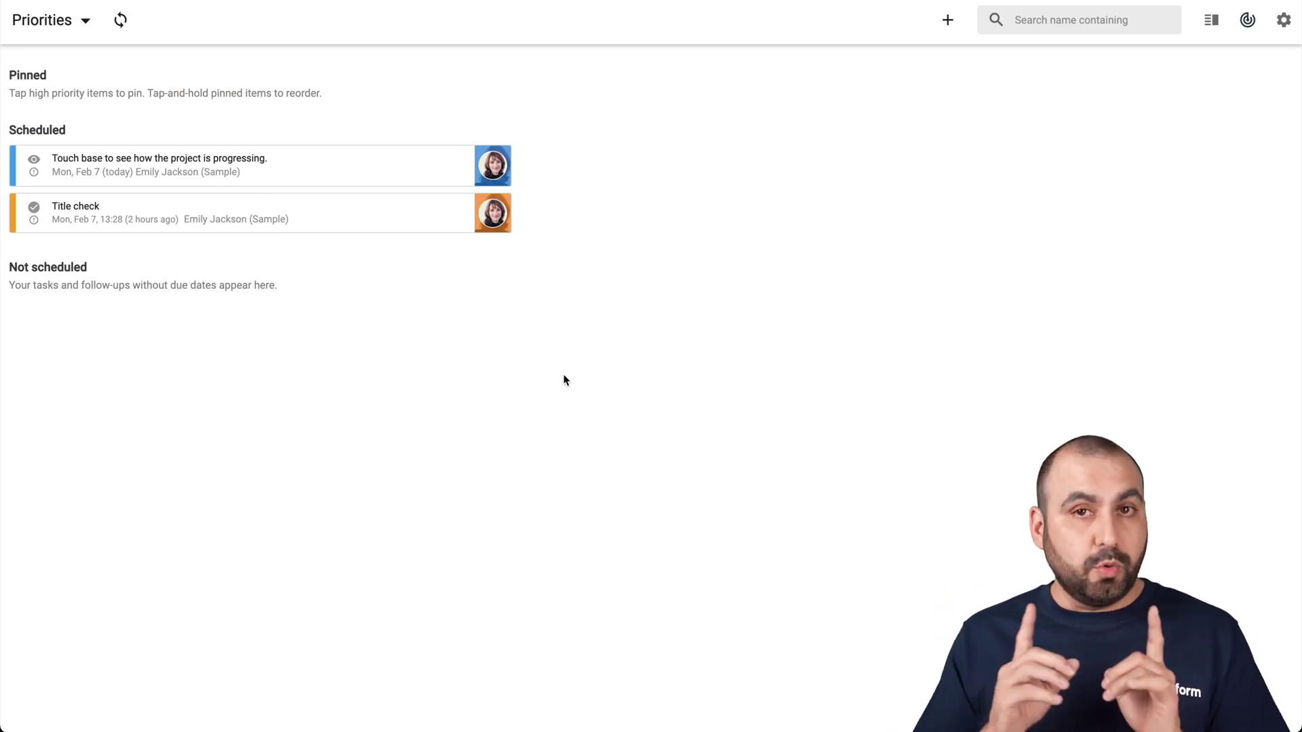
# - Copy the Solve360 account email into the integration's Email field
pyautogui.click(1284, 27)
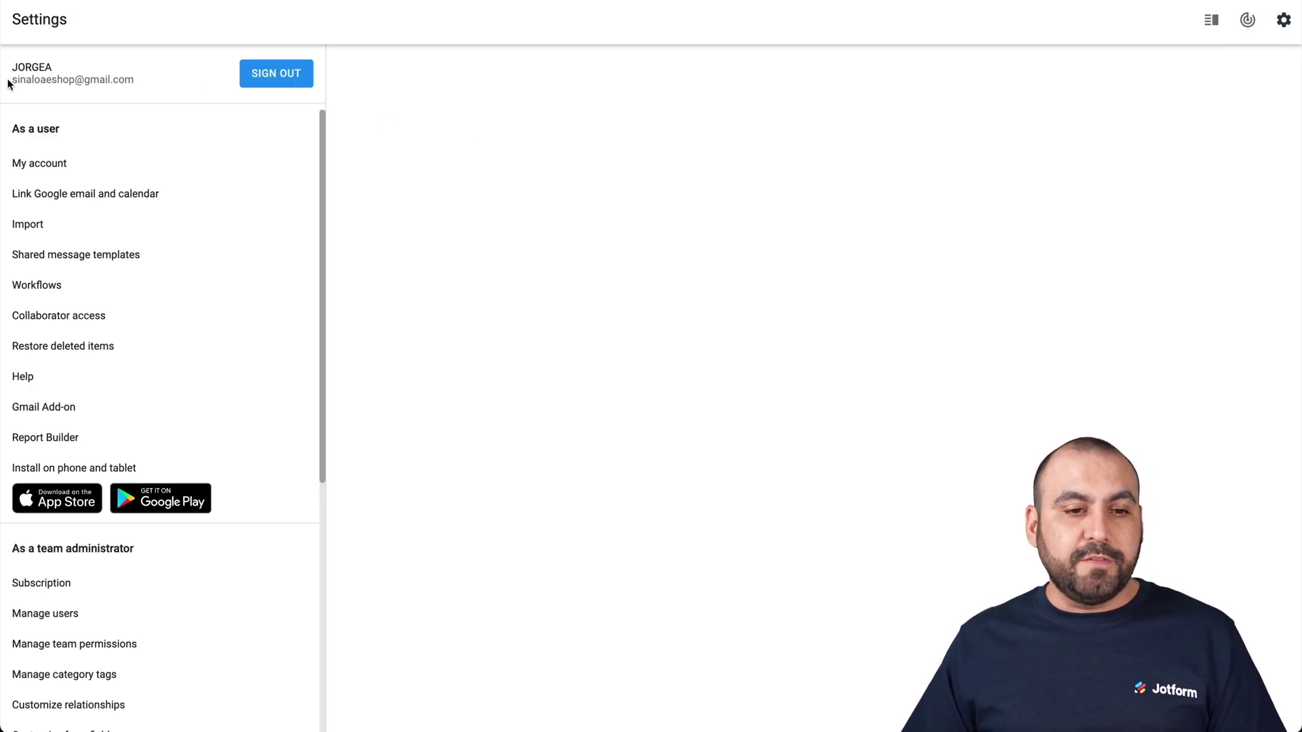
pyautogui.doubleClick(62, 79)
pyautogui.click(62, 80)
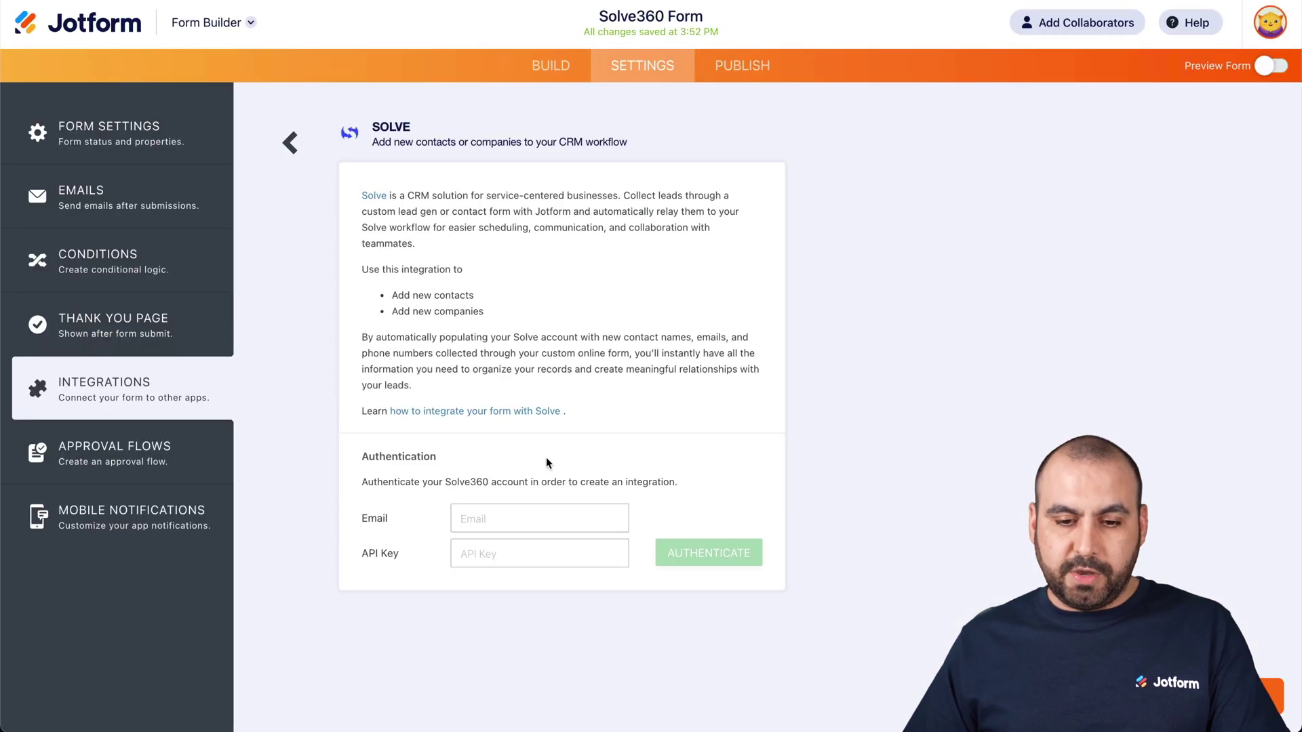
pyautogui.press('super+v')
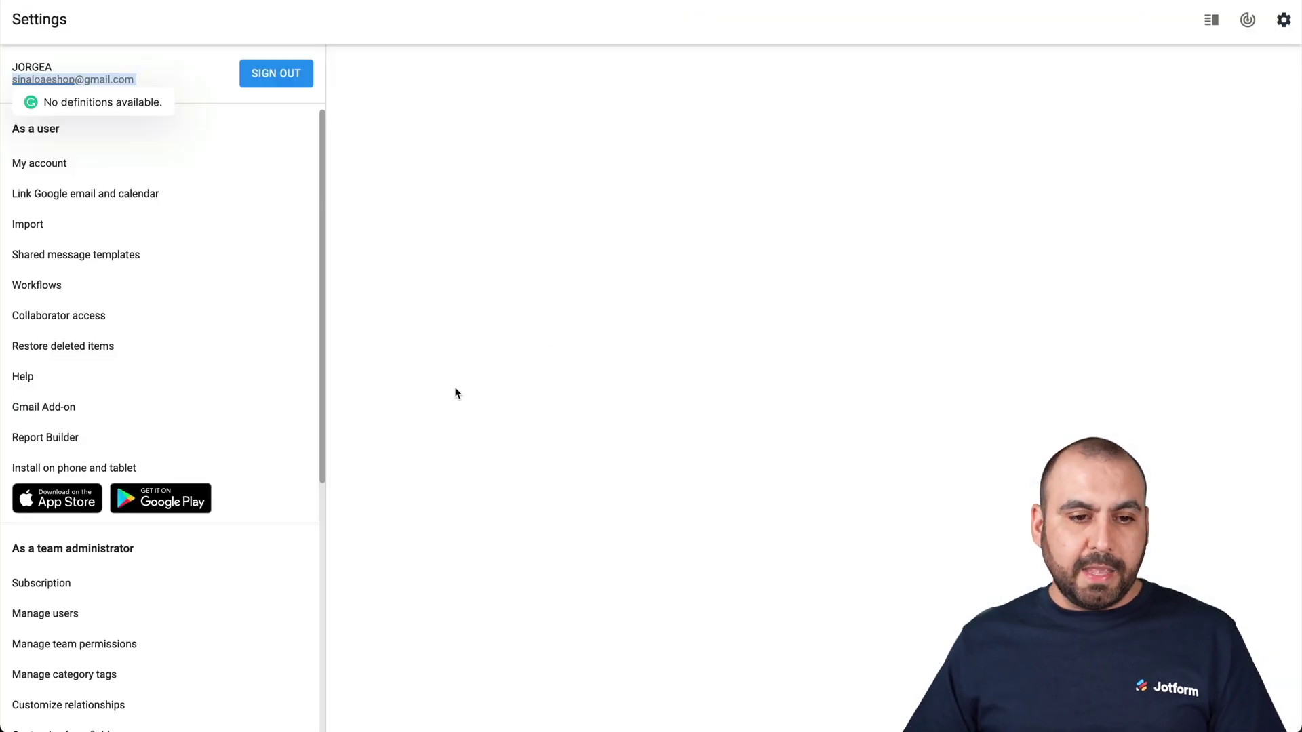
# - Select the API token on Solve360's My account page
pyautogui.click(28, 165)
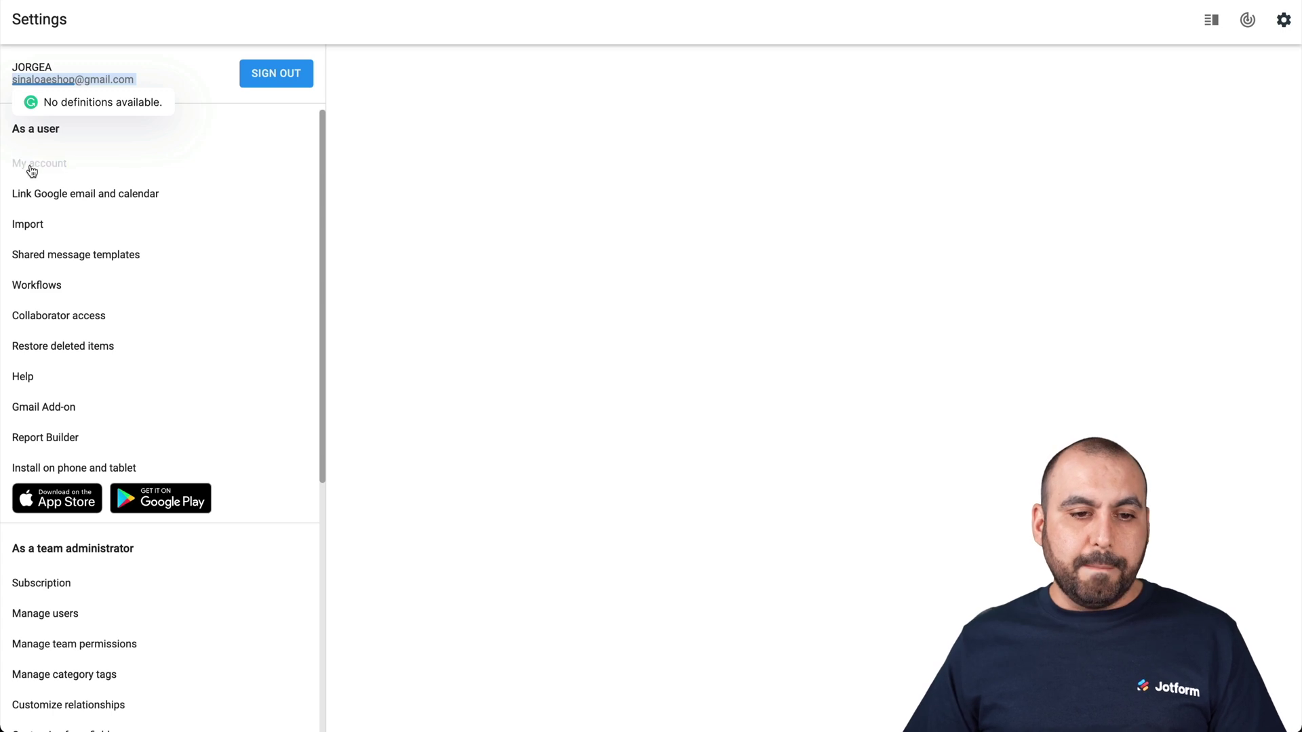
pyautogui.scroll(-2, 591, 416)
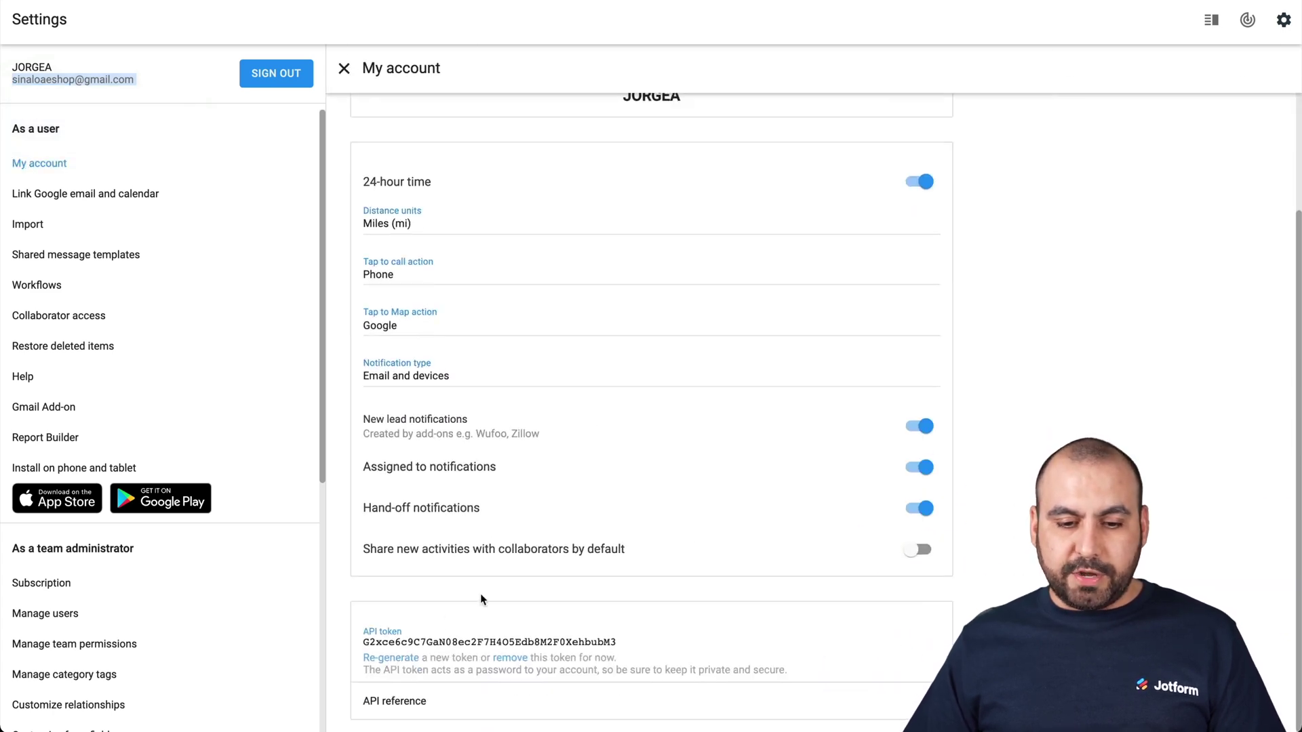
pyautogui.doubleClick(427, 641)
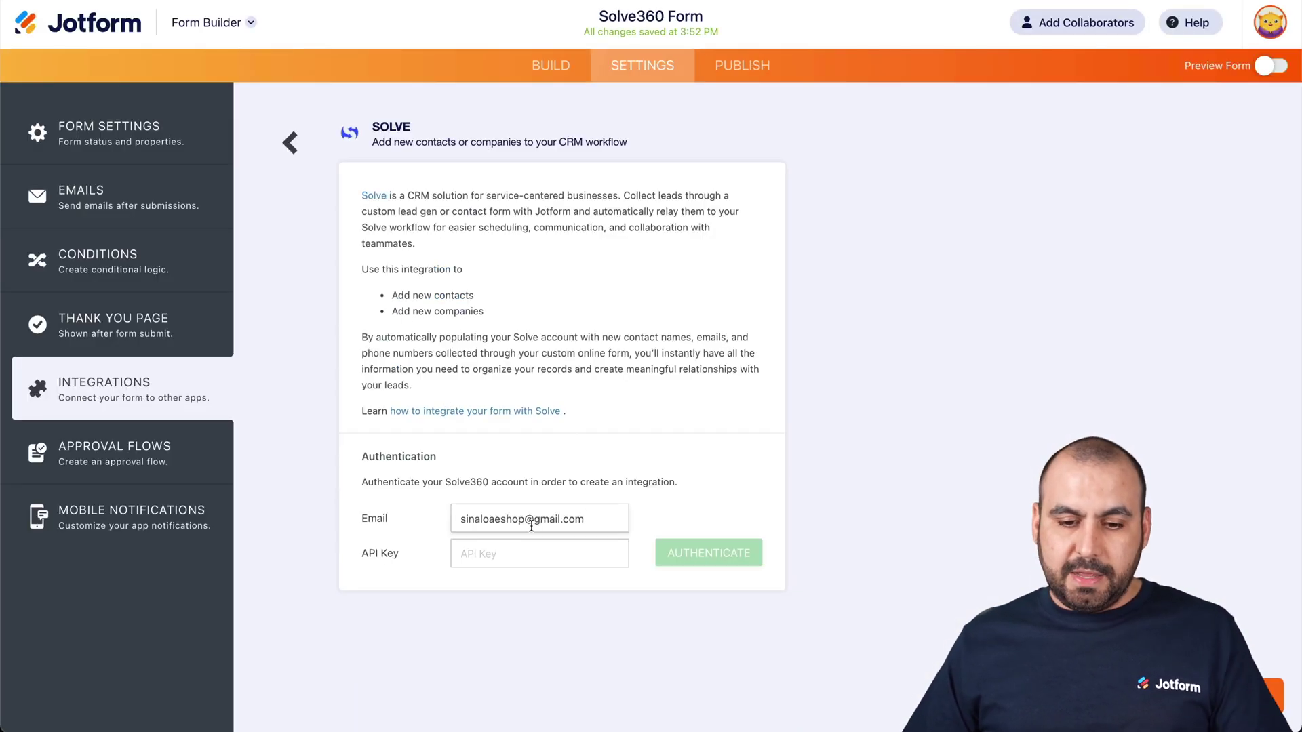
# - Paste the API token into the API Key field, authenticate, and choose the Contact list
pyautogui.click(526, 554)
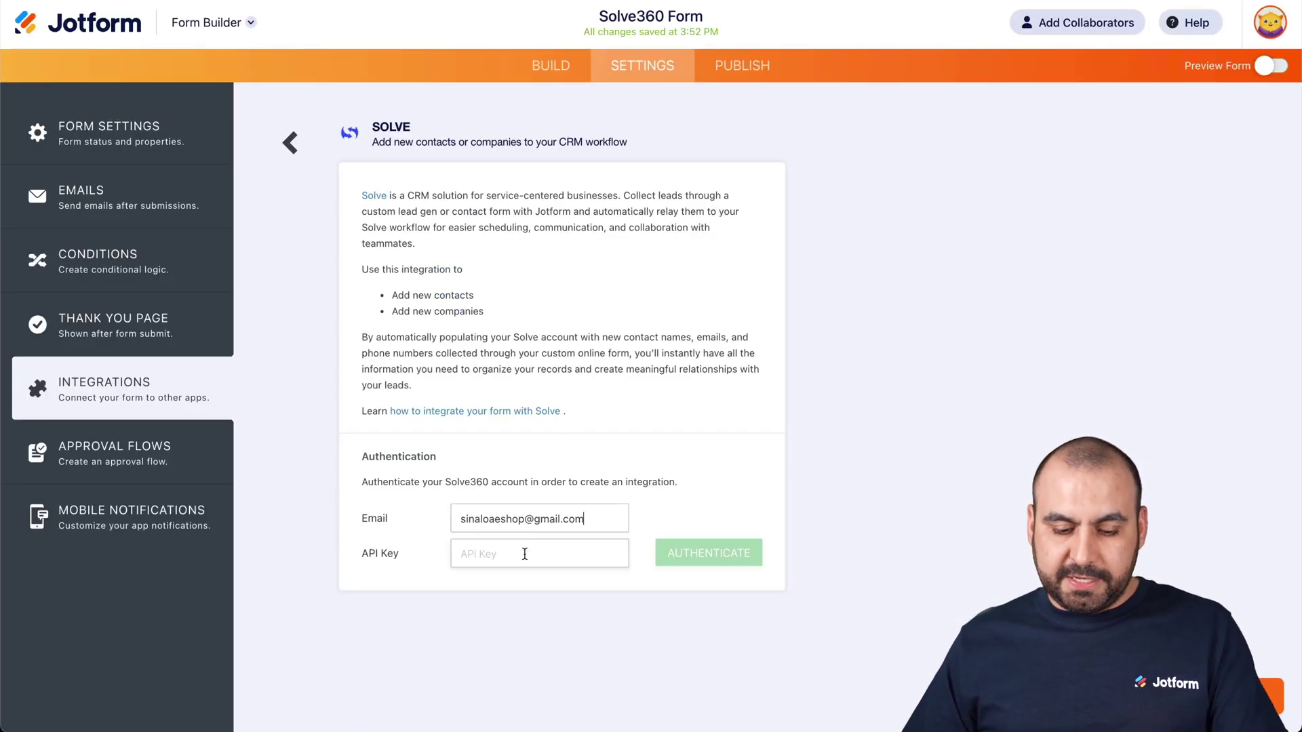
pyautogui.hotkey('ctrl', 'v')
pyautogui.click(708, 554)
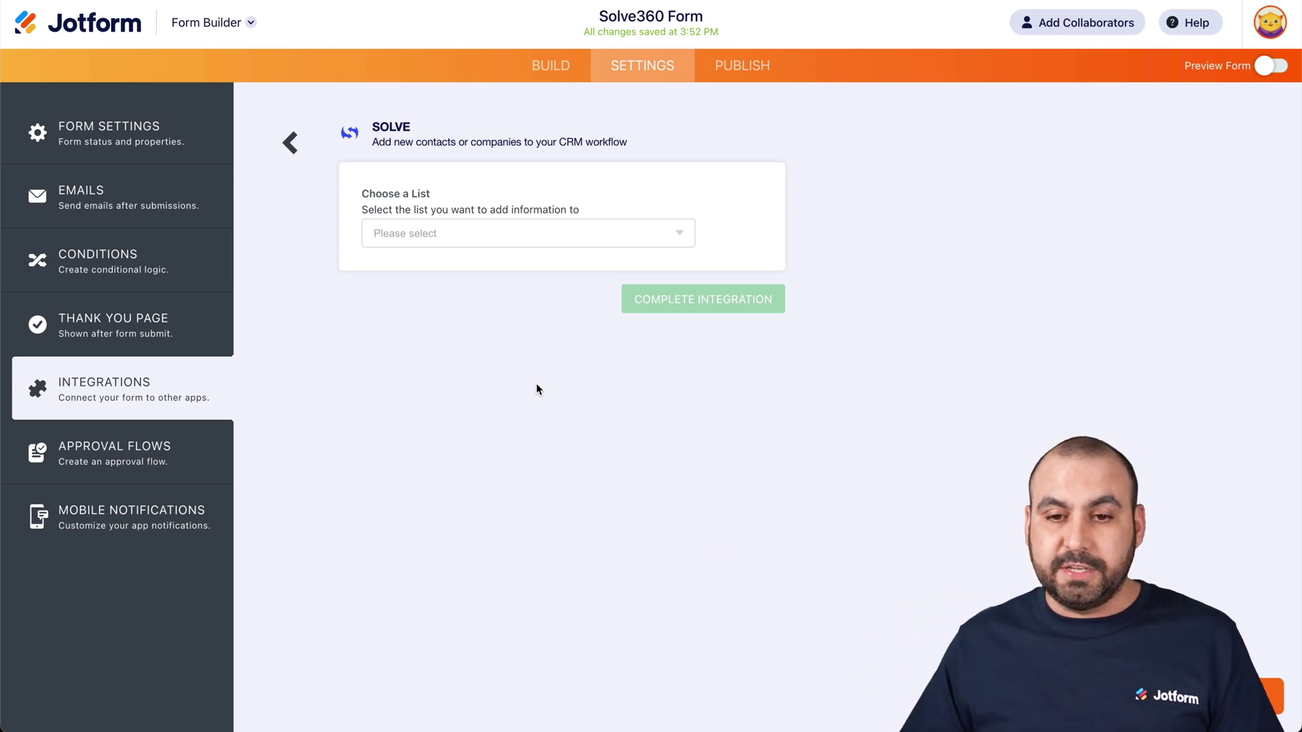
pyautogui.click(596, 233)
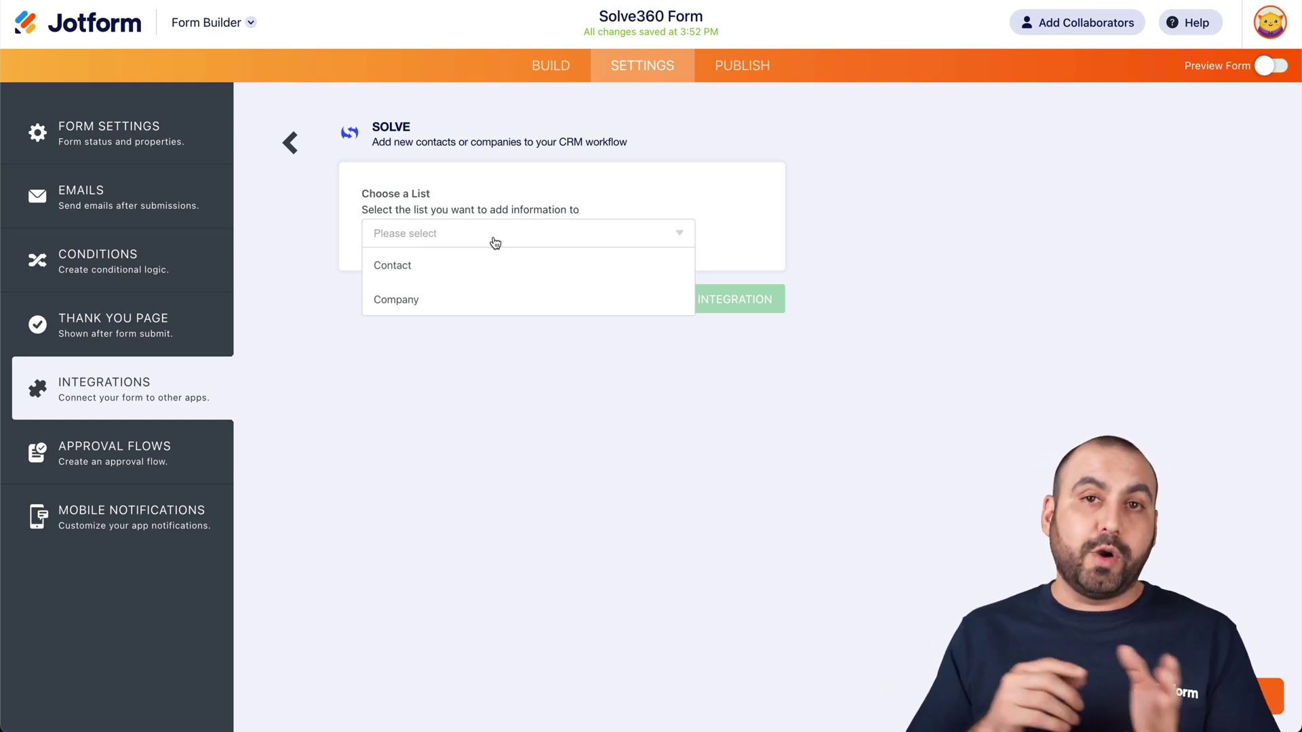
pyautogui.click(384, 267)
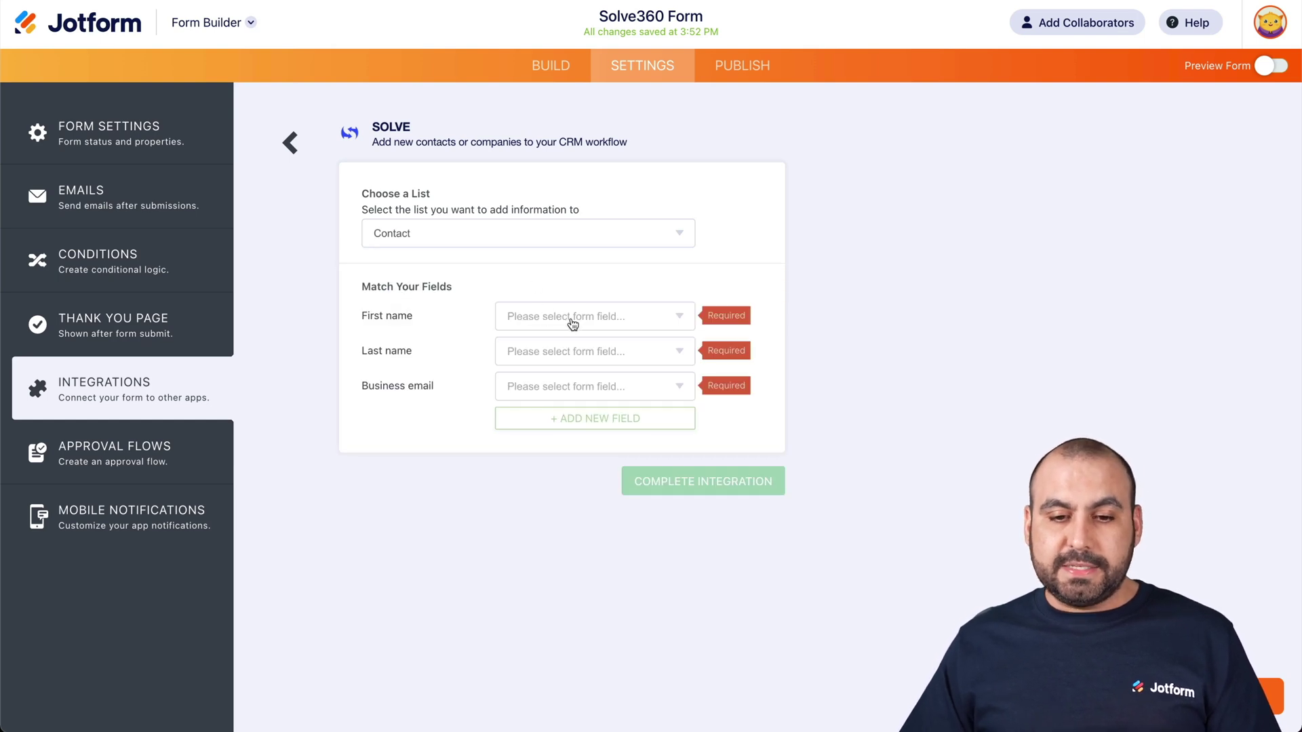
# - Map First name and Last name to Name, and Business email to Email
pyautogui.click(571, 323)
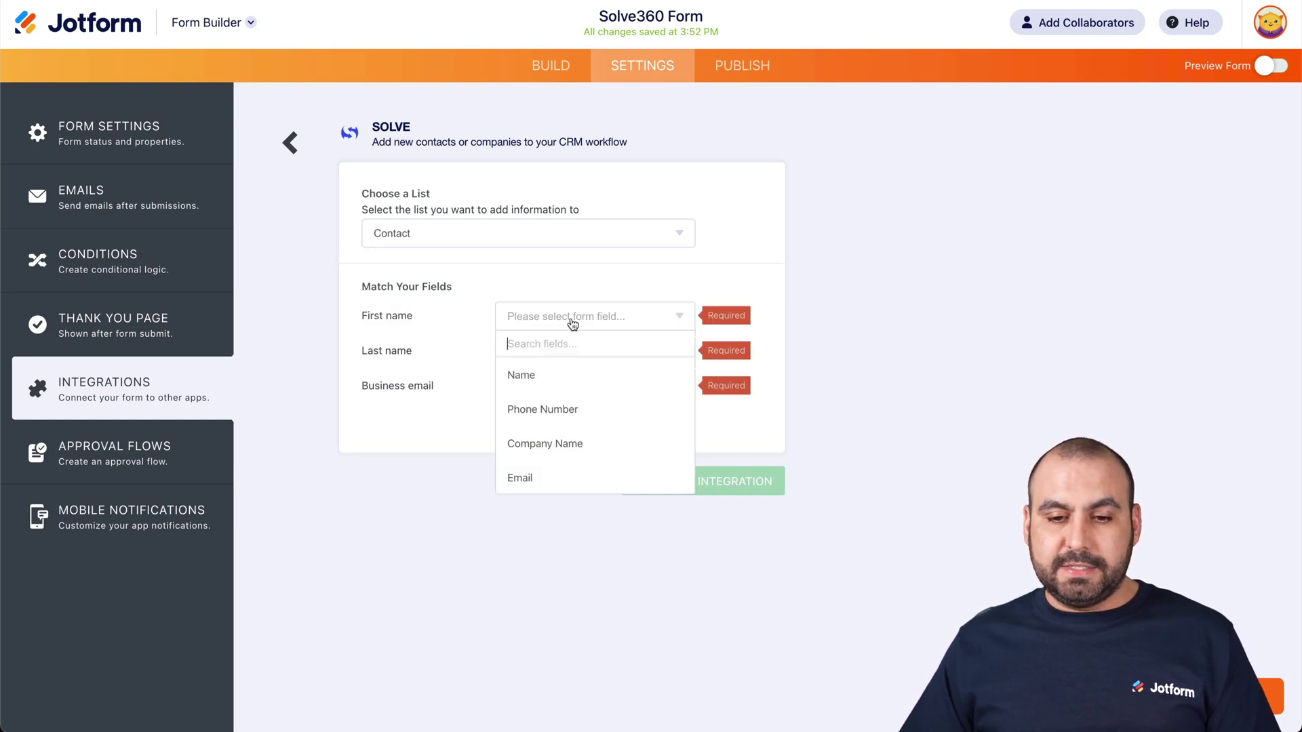
pyautogui.click(552, 376)
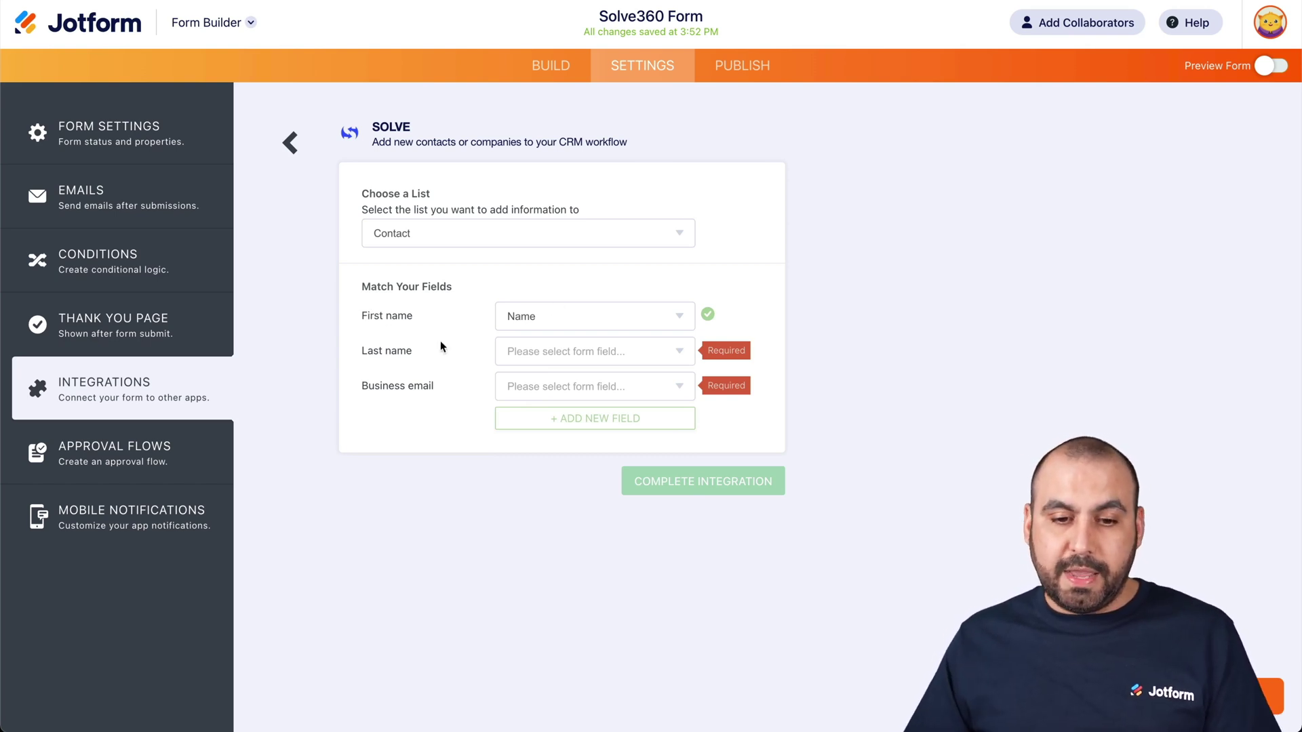
pyautogui.click(552, 359)
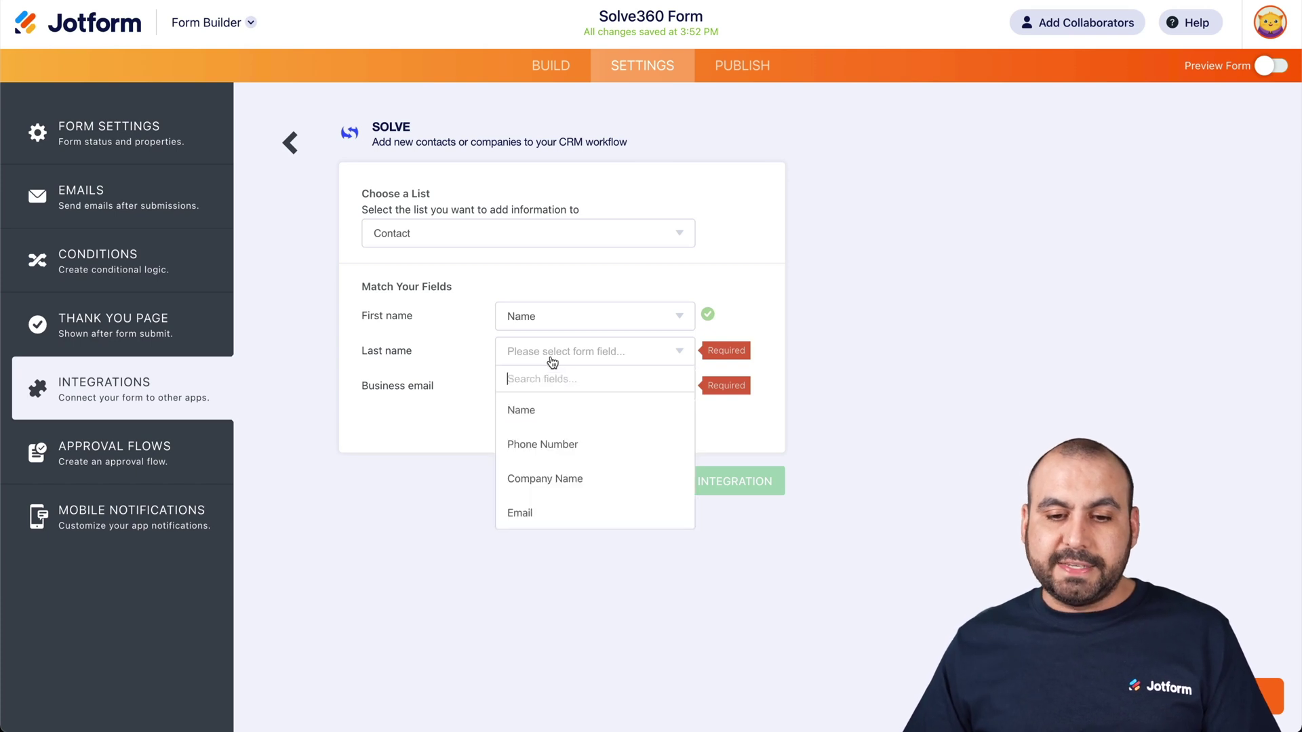
pyautogui.click(556, 414)
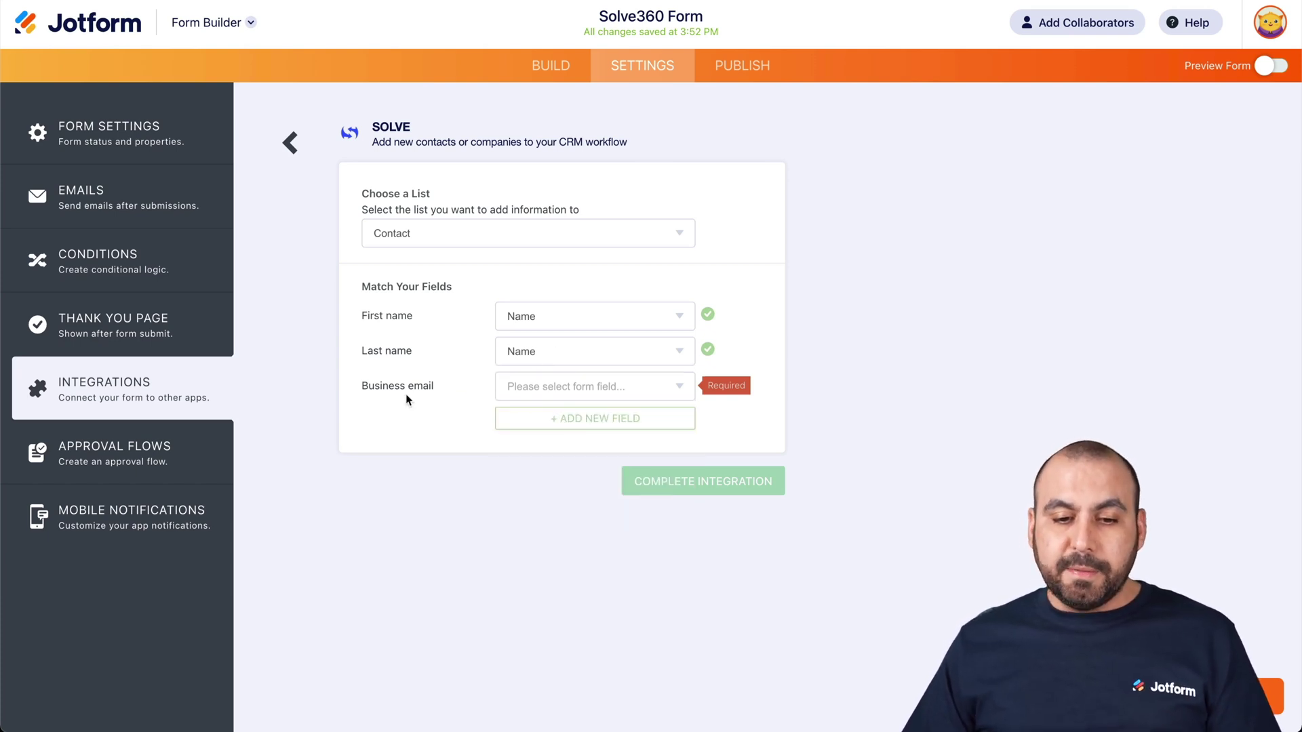
pyautogui.click(529, 397)
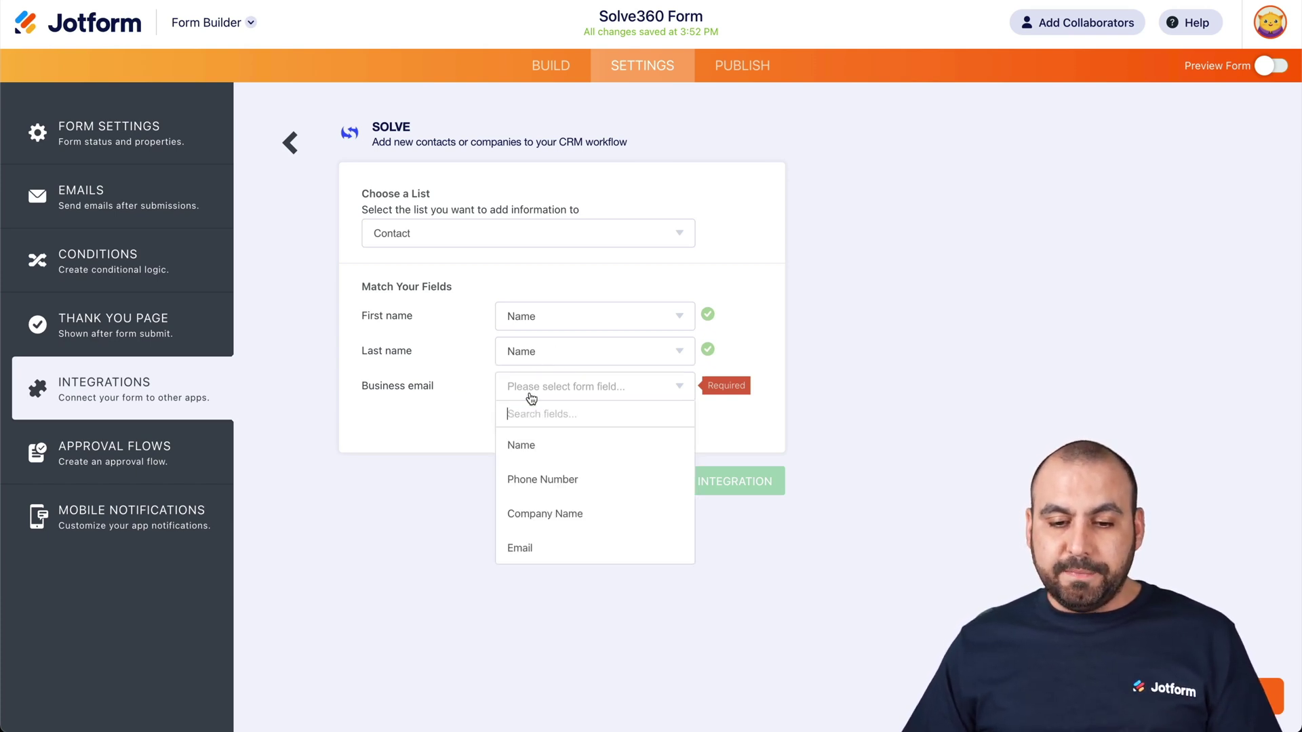
pyautogui.click(554, 545)
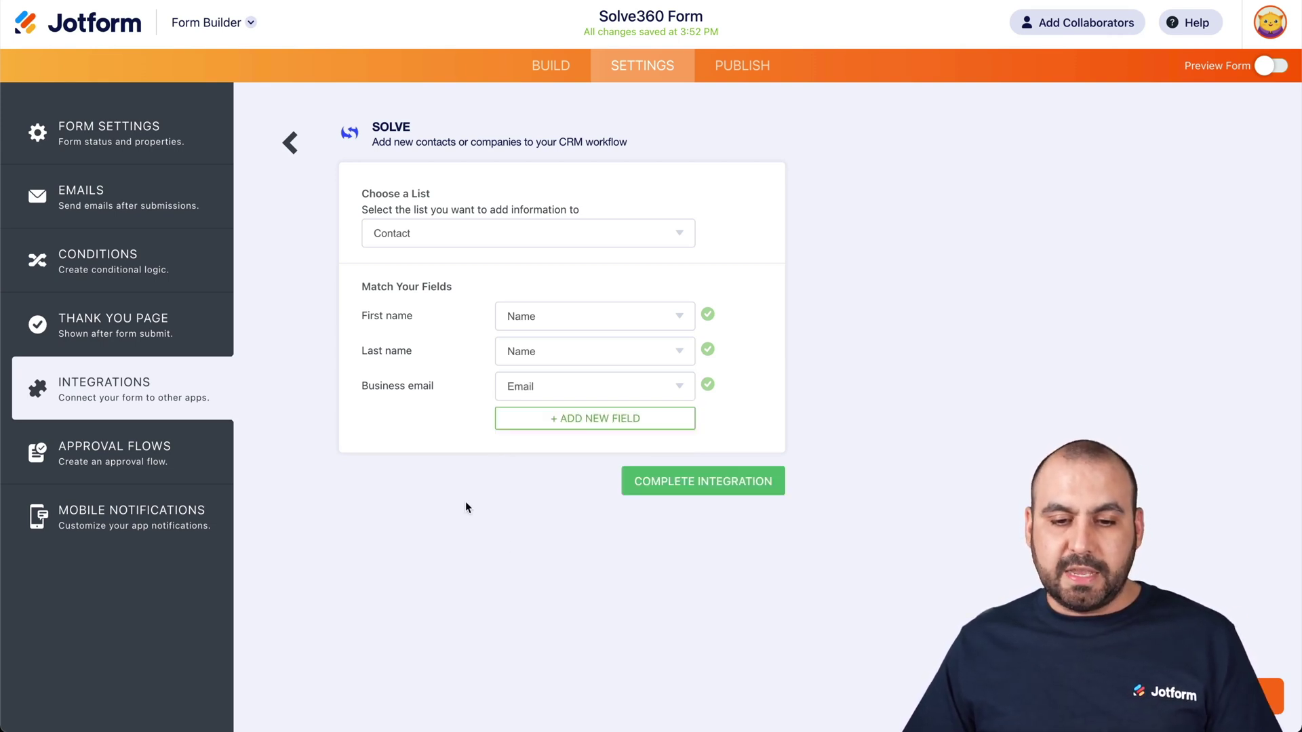
# - Add a Business phone mapping matched to the form's Phone Number field
pyautogui.click(592, 429)
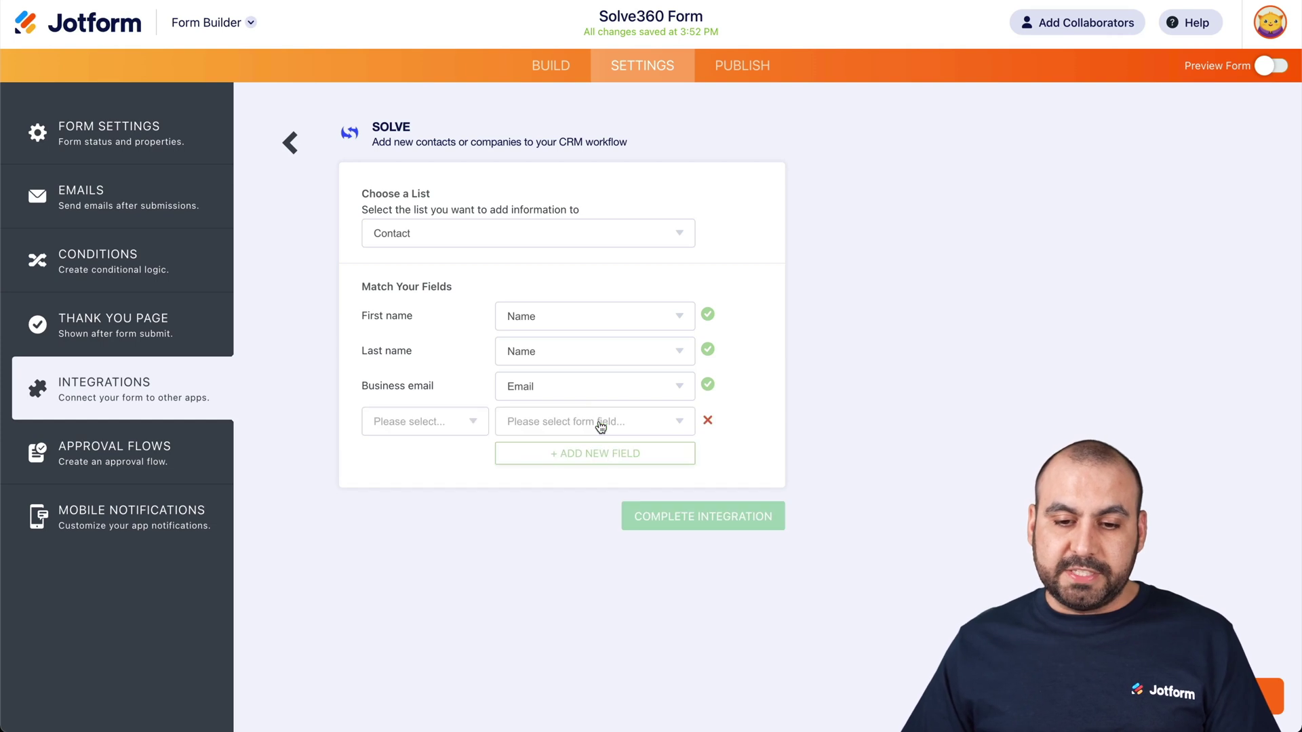
pyautogui.click(466, 431)
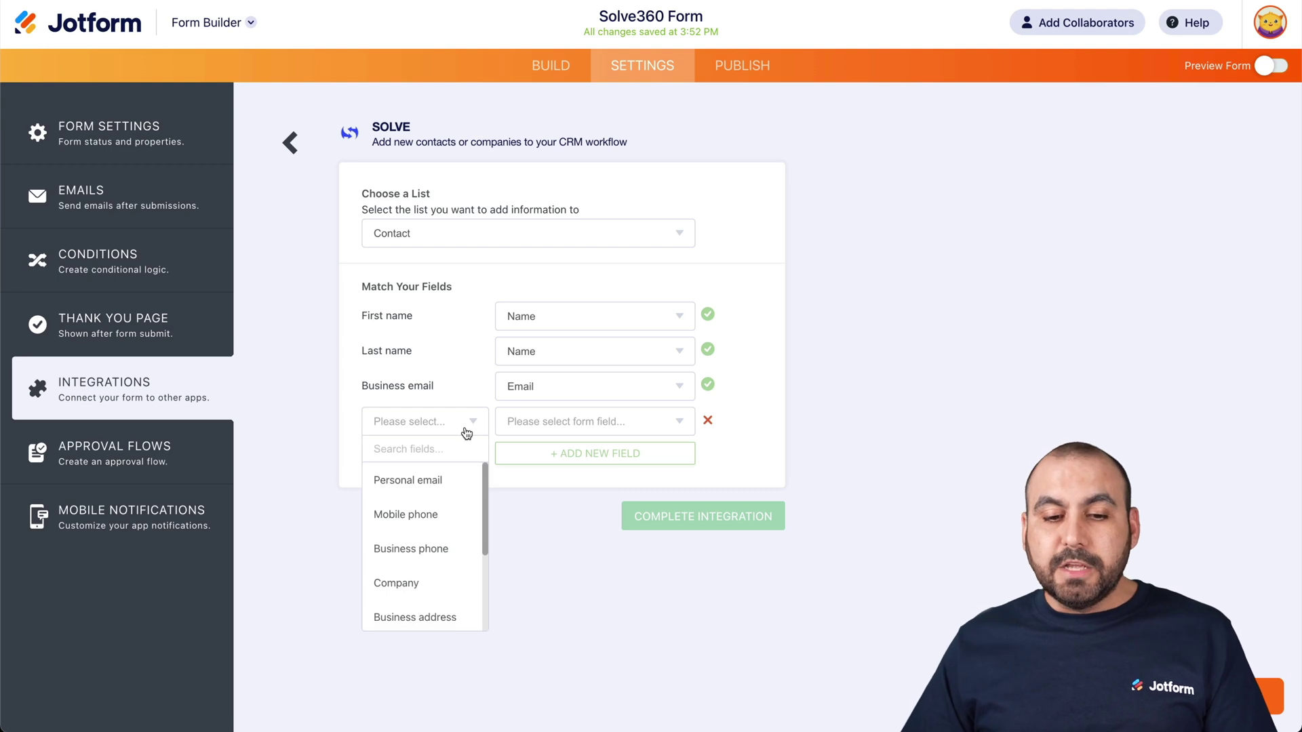
pyautogui.scroll(-2, 445, 533)
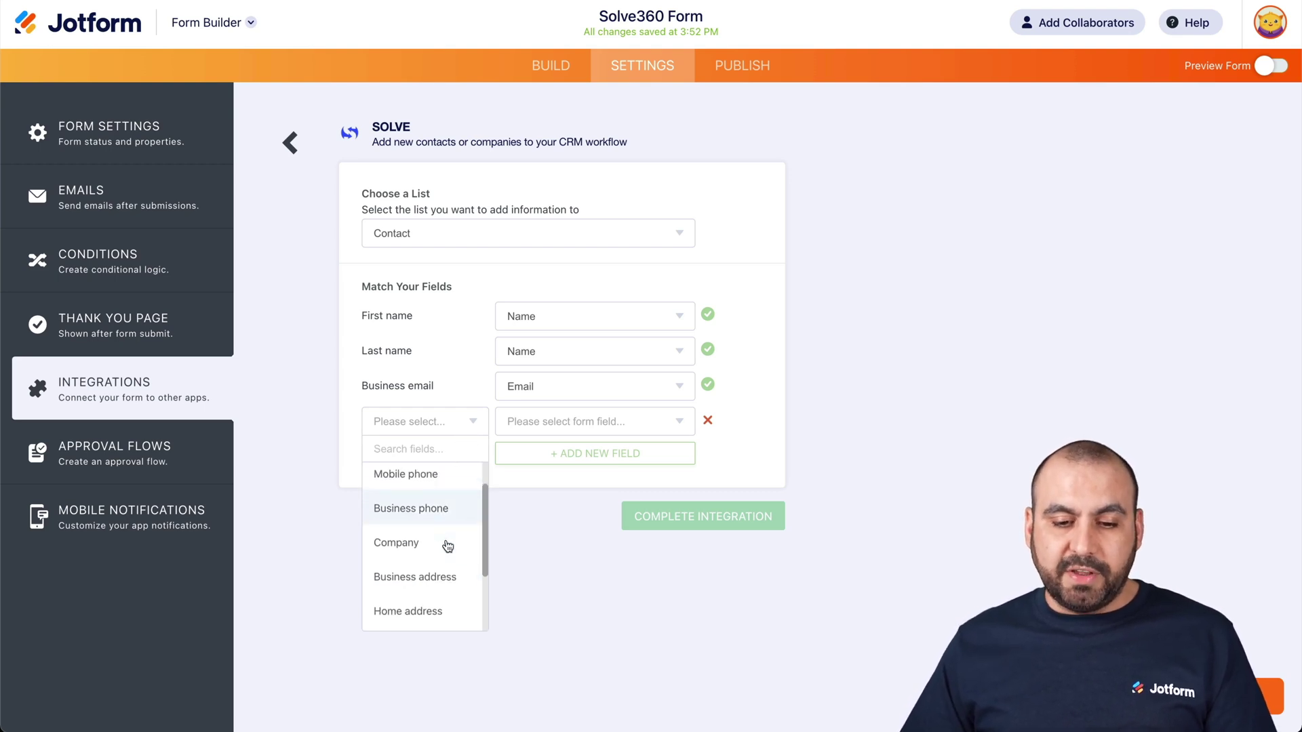
pyautogui.scroll(1, 446, 543)
pyautogui.click(446, 540)
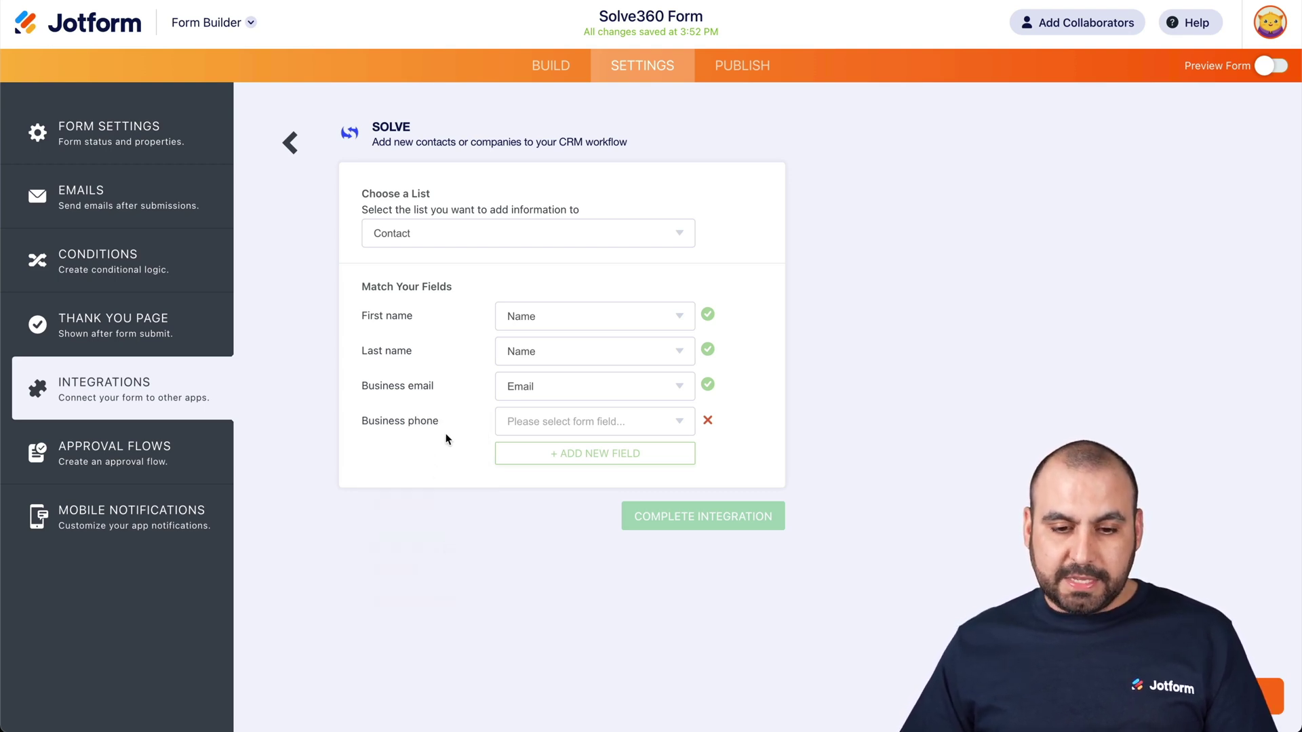
pyautogui.click(570, 428)
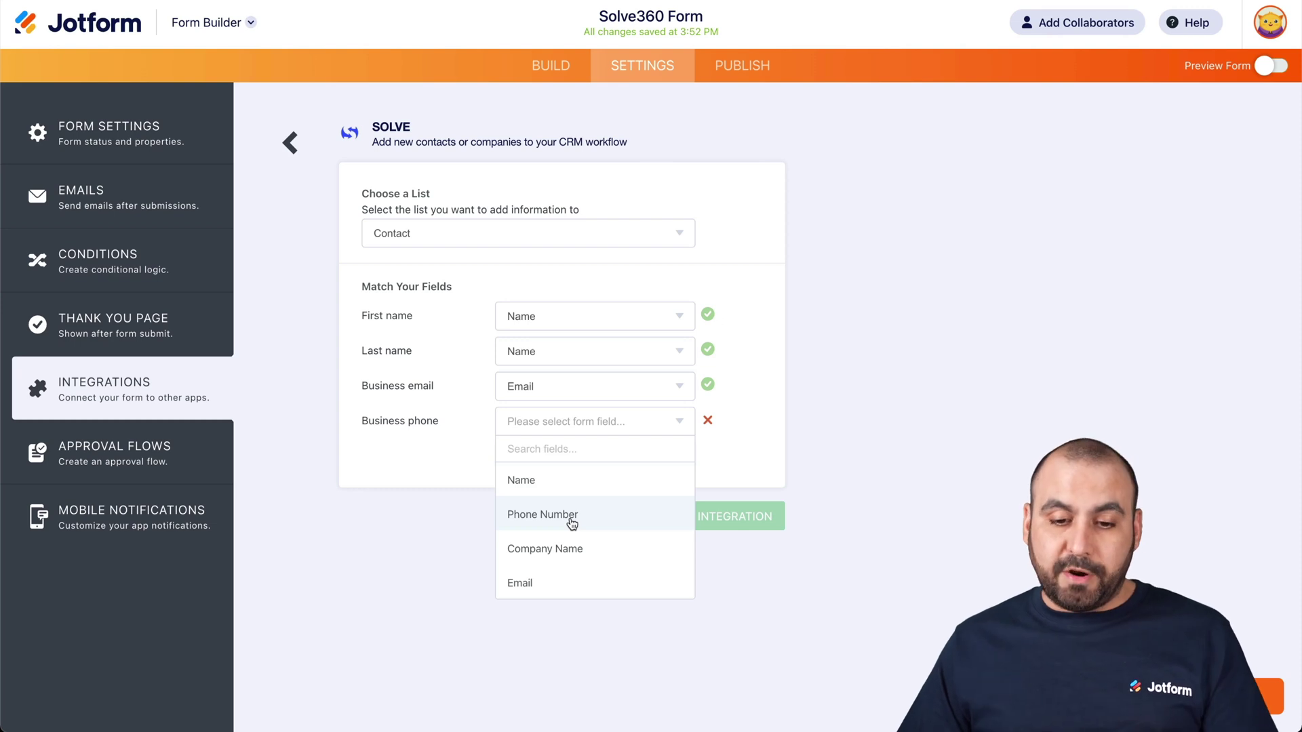
pyautogui.click(571, 519)
# - Remove the extra empty mapping row and complete the Solve integration
pyautogui.click(569, 453)
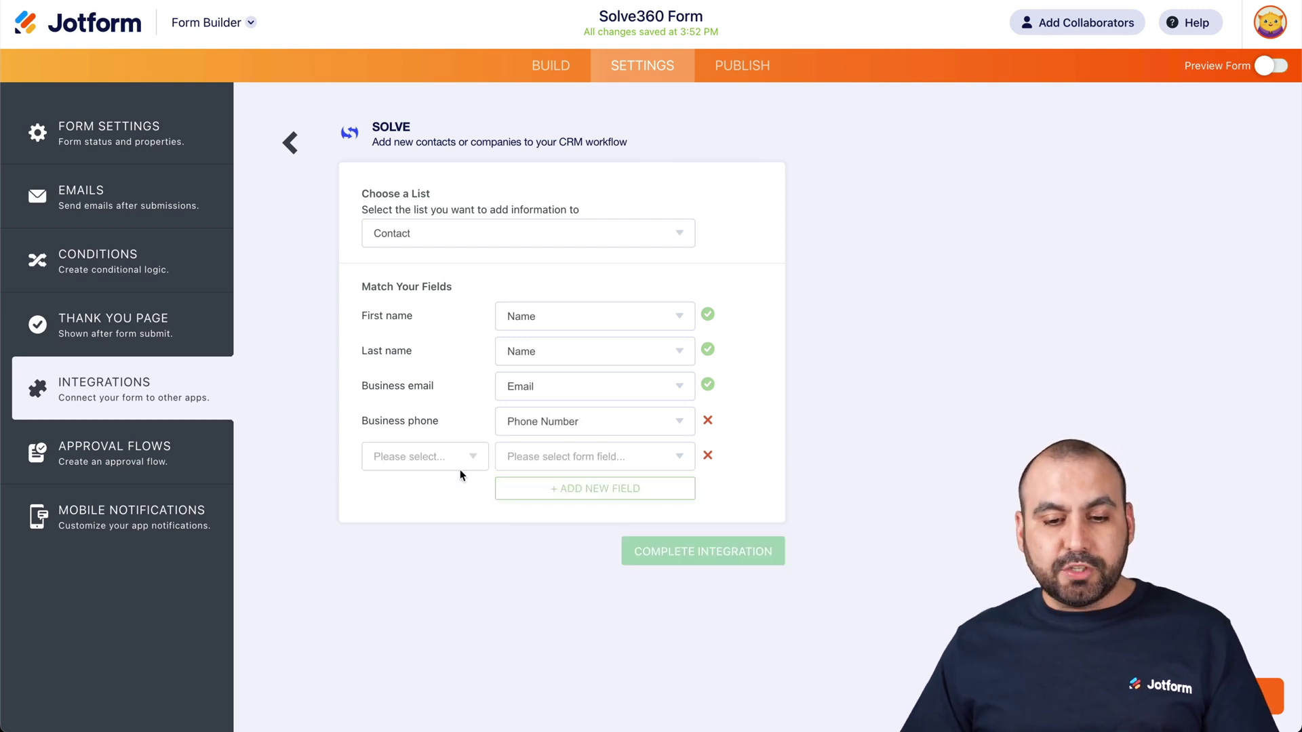
pyautogui.click(451, 457)
pyautogui.scroll(-3, 435, 556)
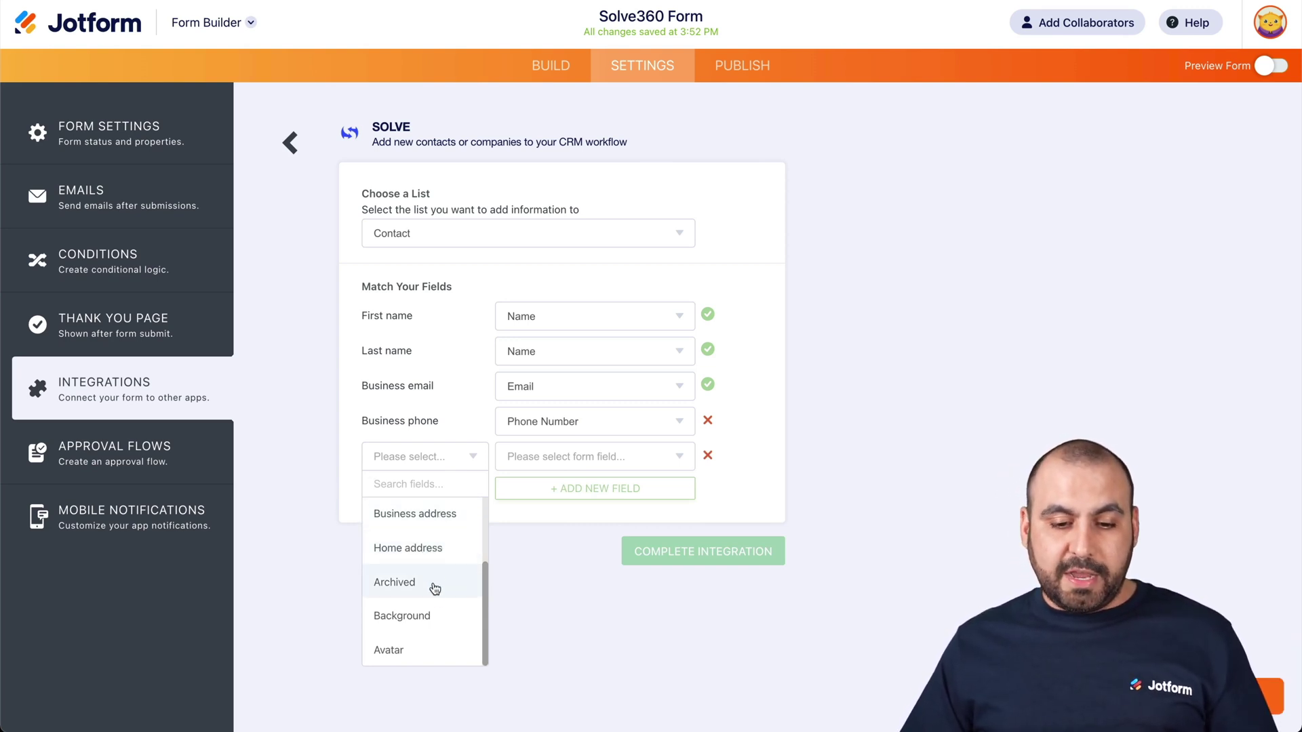
pyautogui.scroll(3, 421, 634)
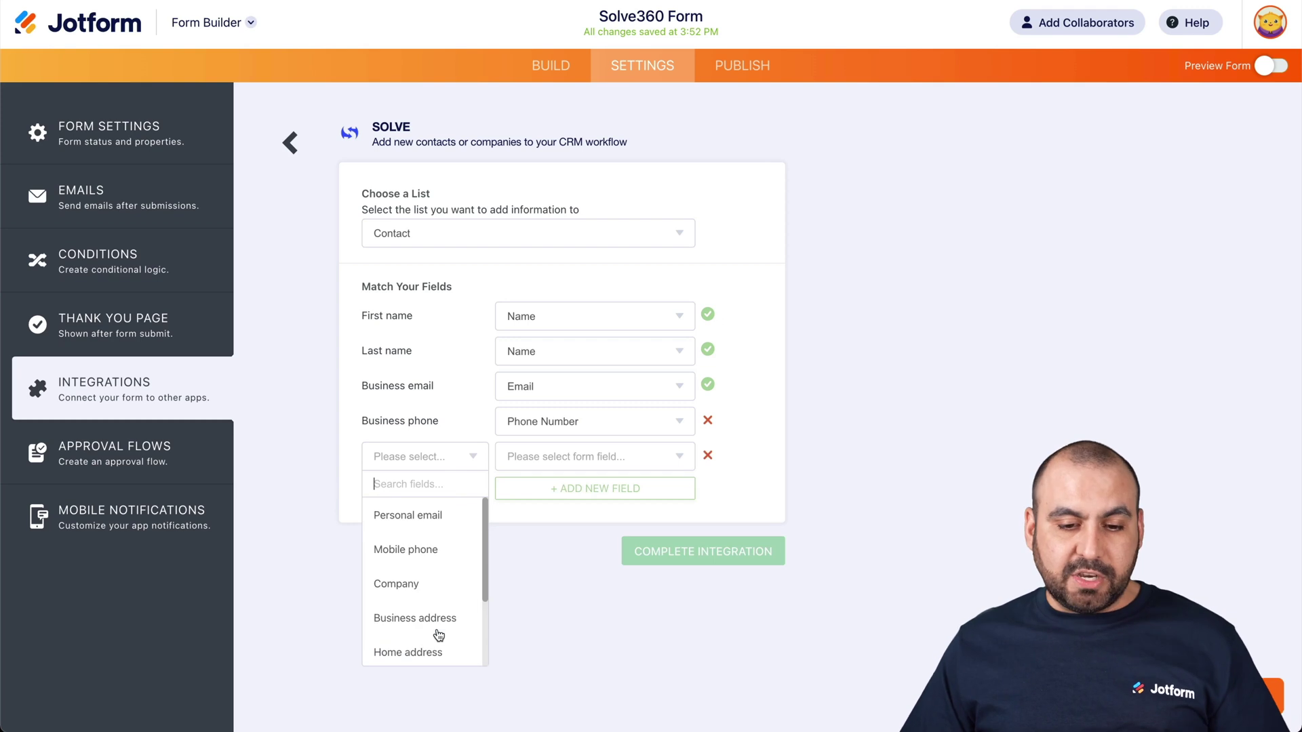
pyautogui.click(574, 523)
pyautogui.click(709, 456)
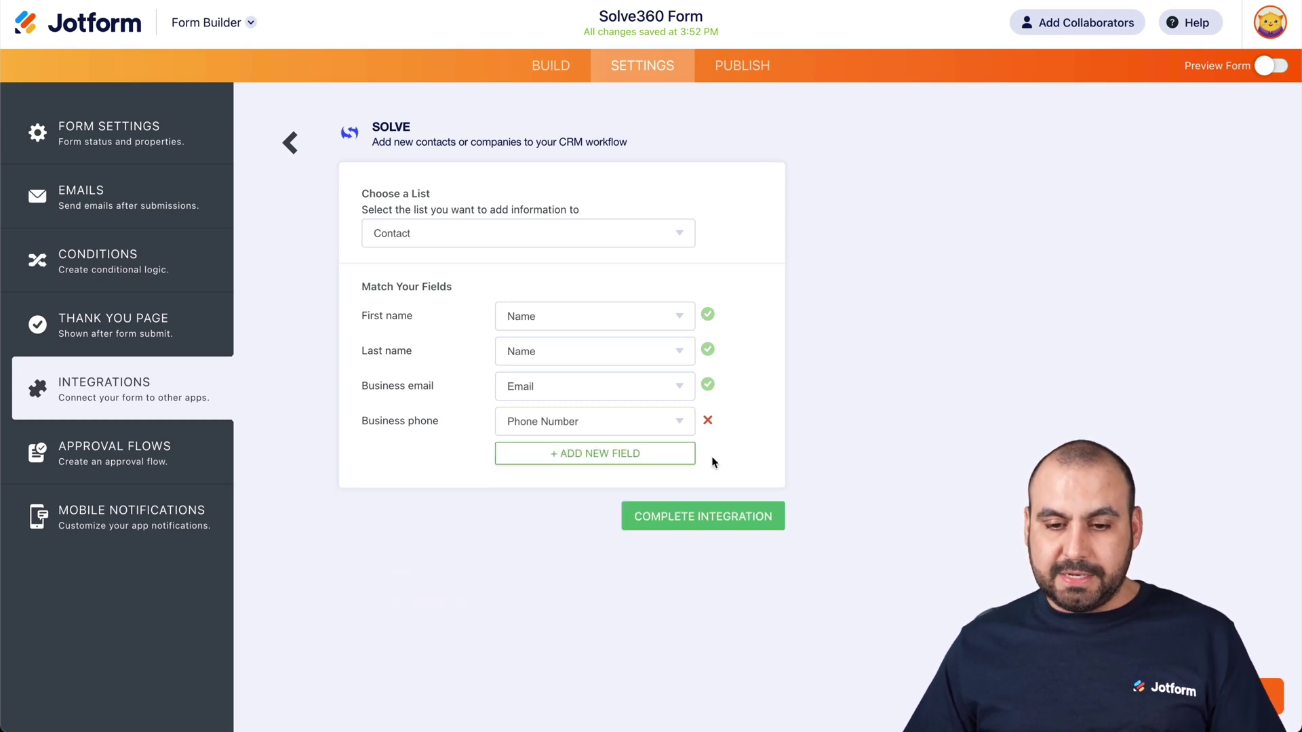
pyautogui.click(676, 517)
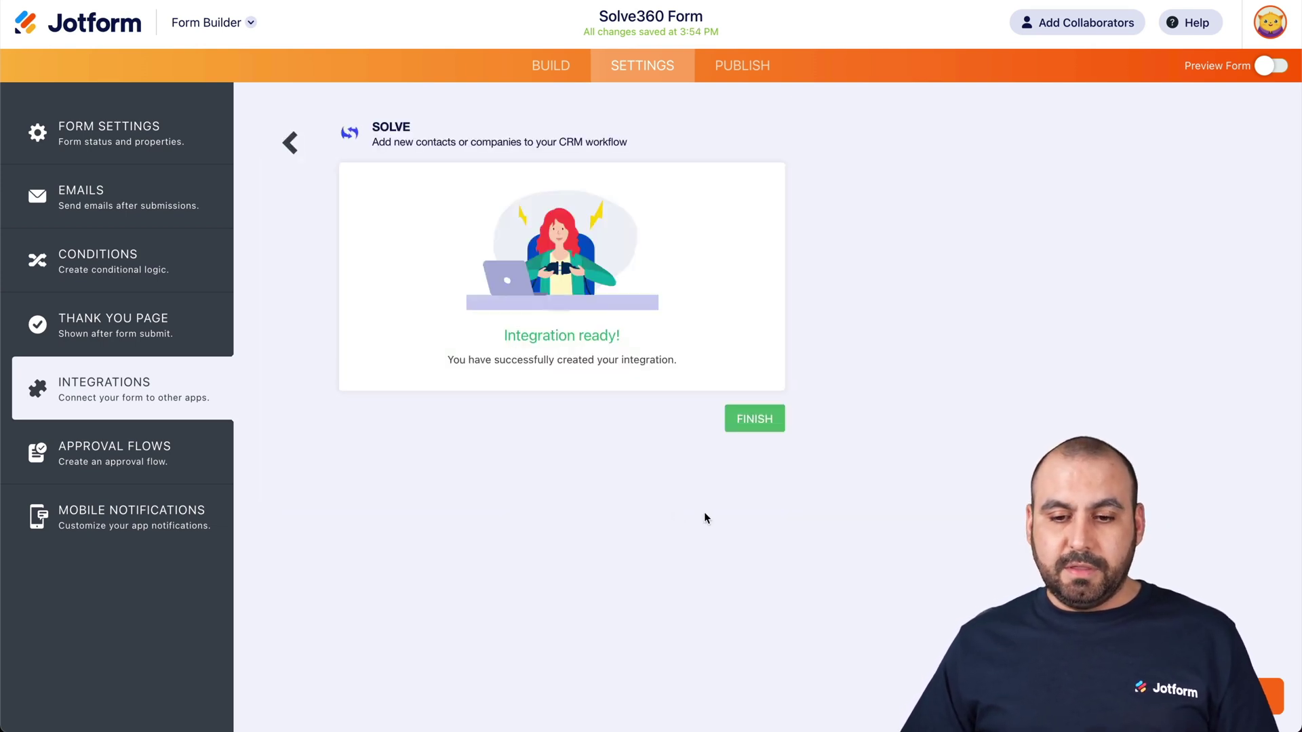
pyautogui.click(754, 416)
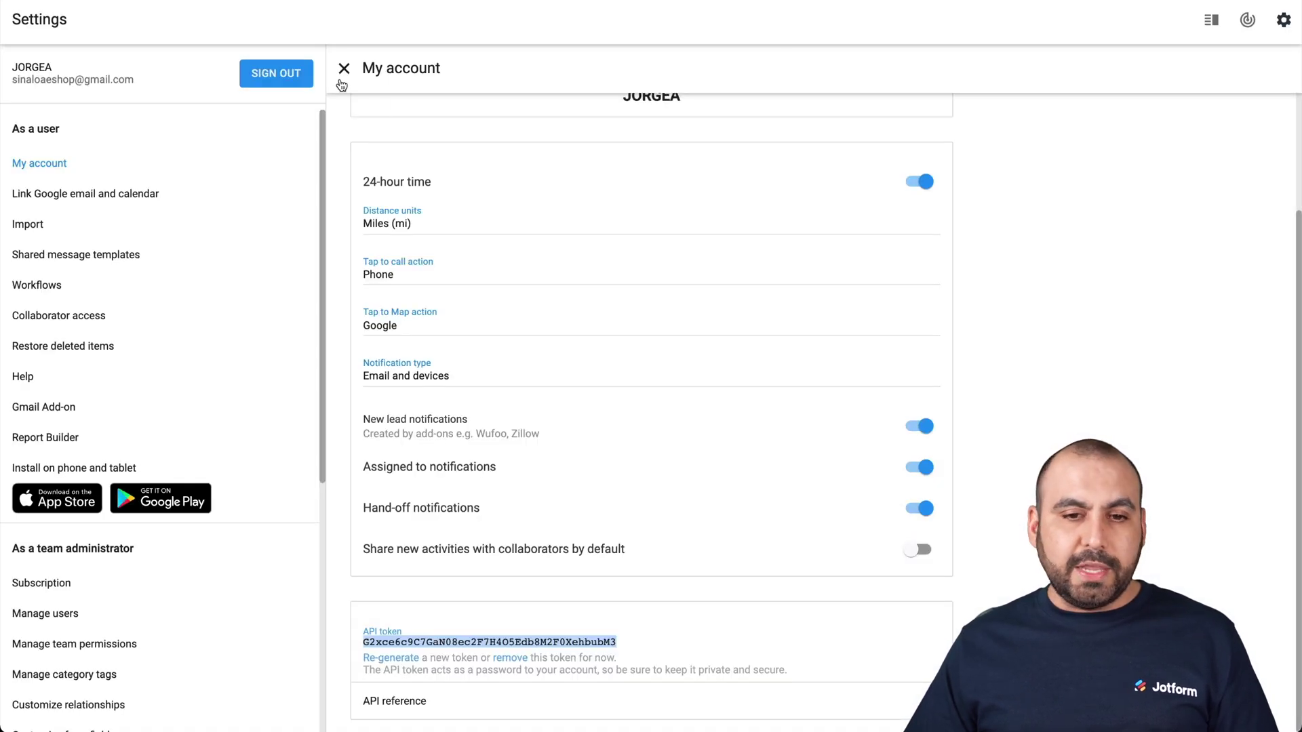
# - In Solve360, return to the Dashboard and switch to the Contacts list
pyautogui.click(1247, 20)
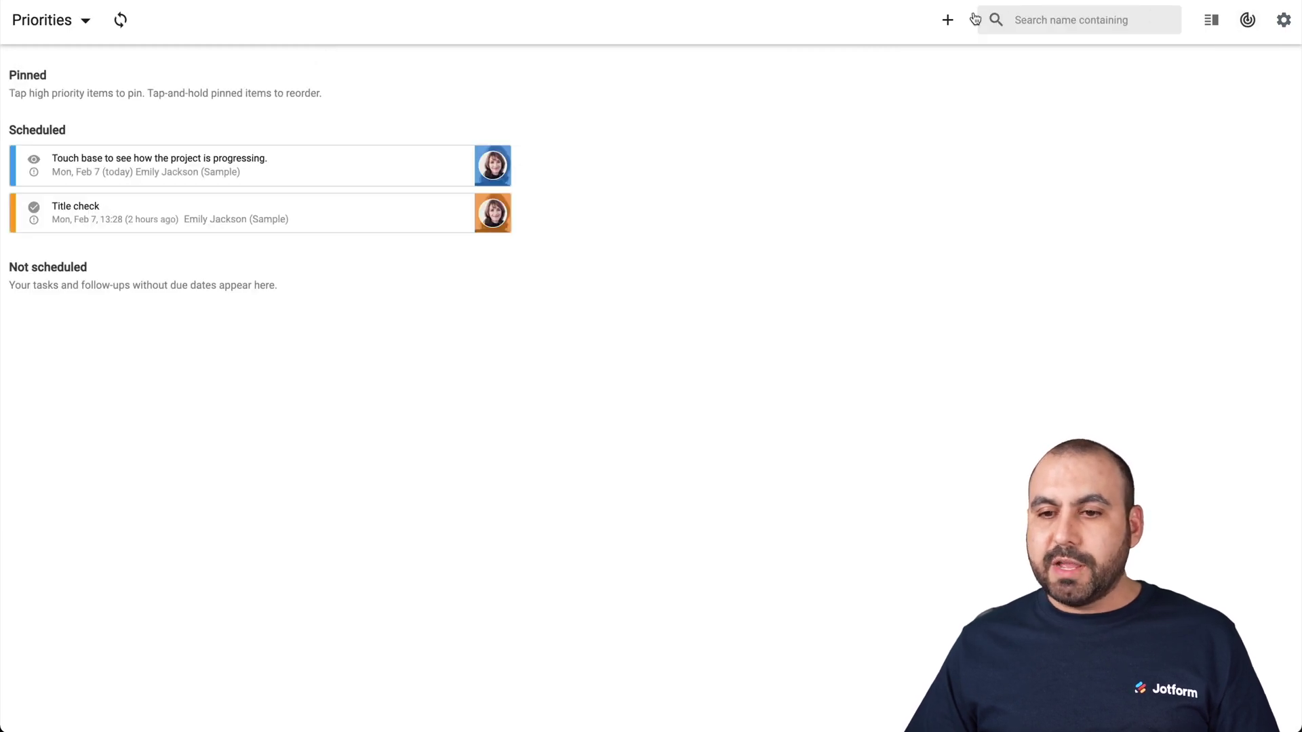
pyautogui.click(949, 21)
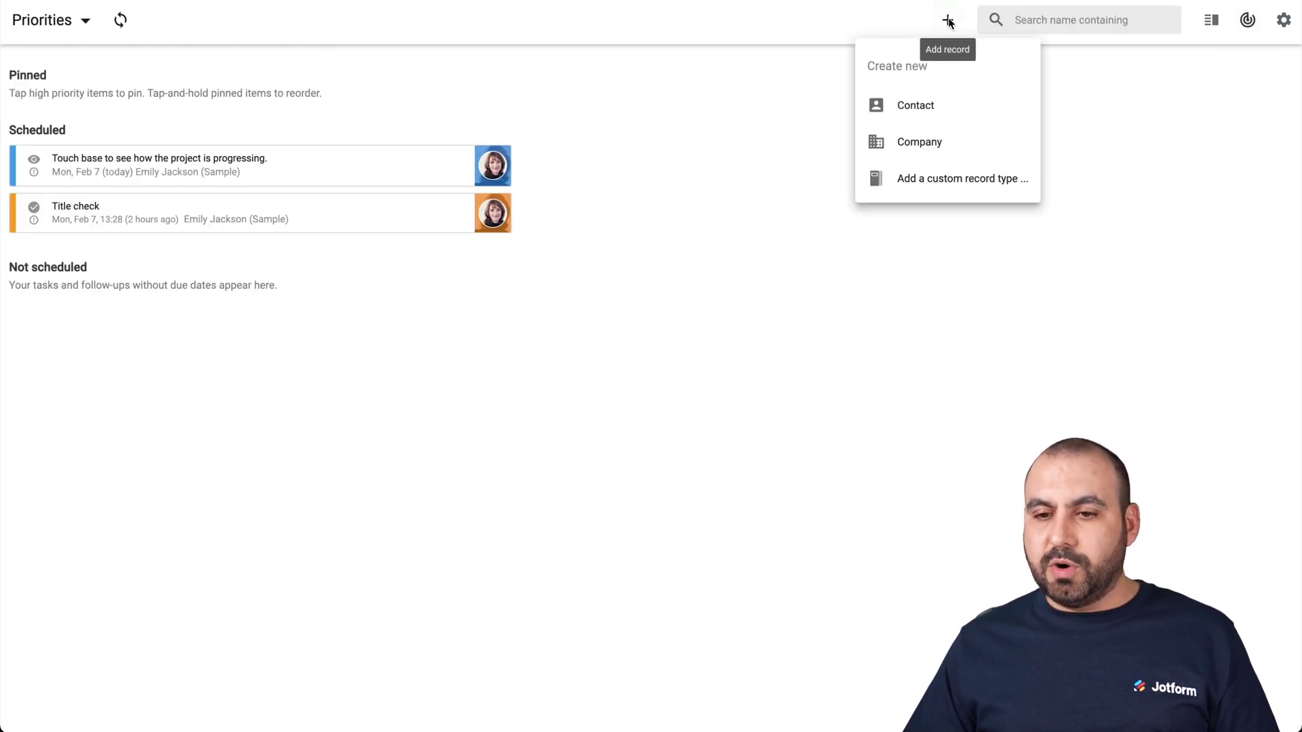
pyautogui.click(1210, 20)
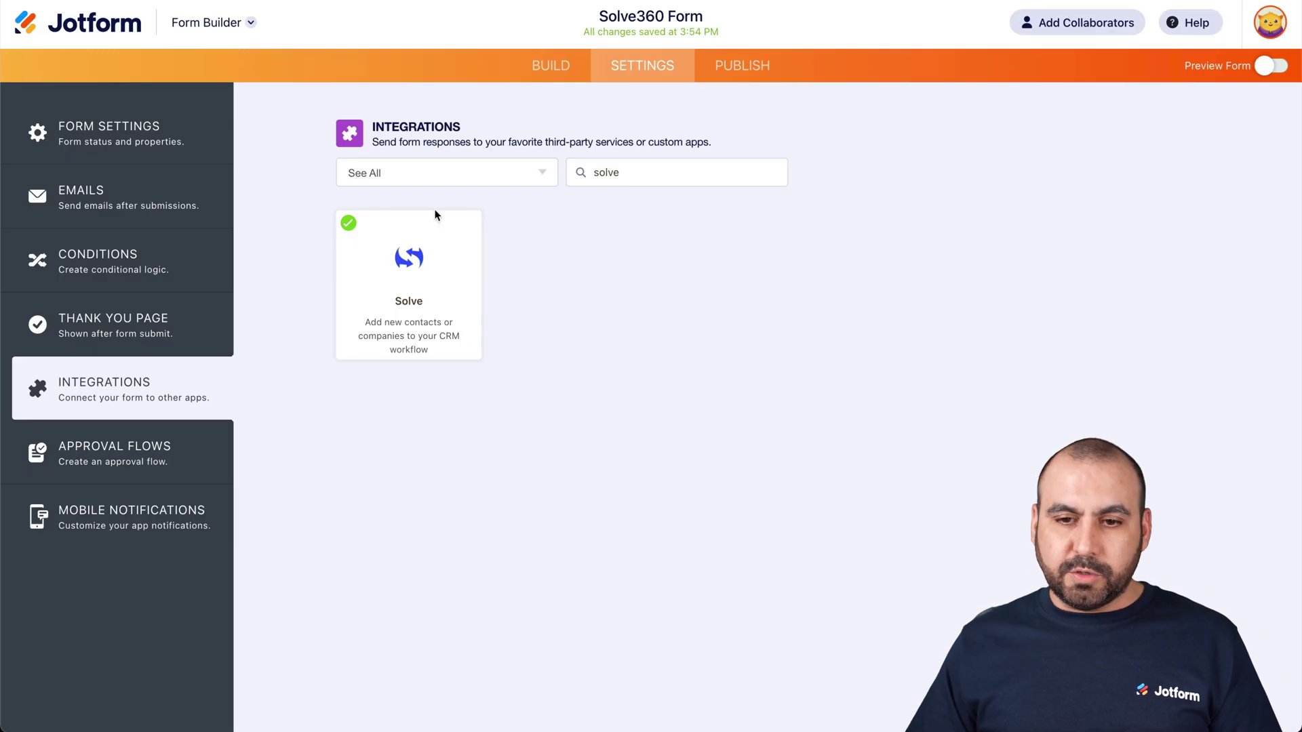
# - Open the published form in a new tab and enter a test first and last name
pyautogui.click(742, 73)
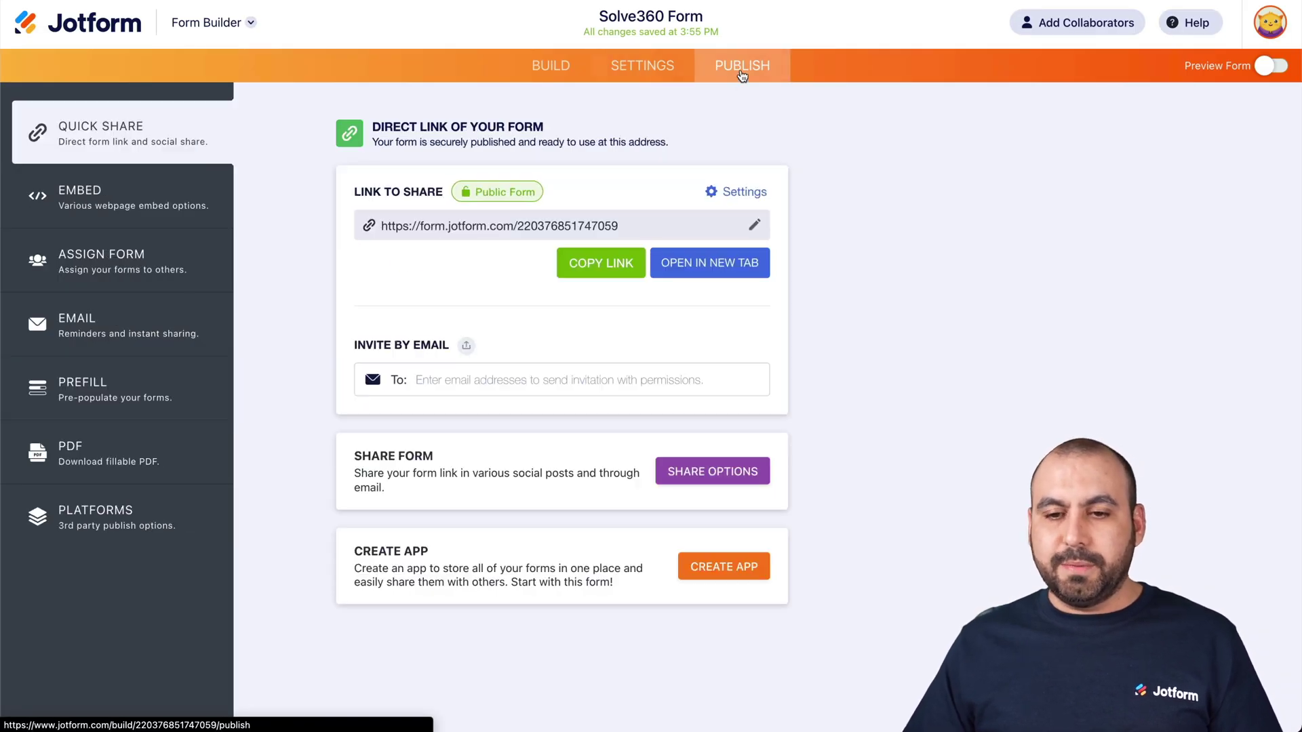
pyautogui.click(690, 263)
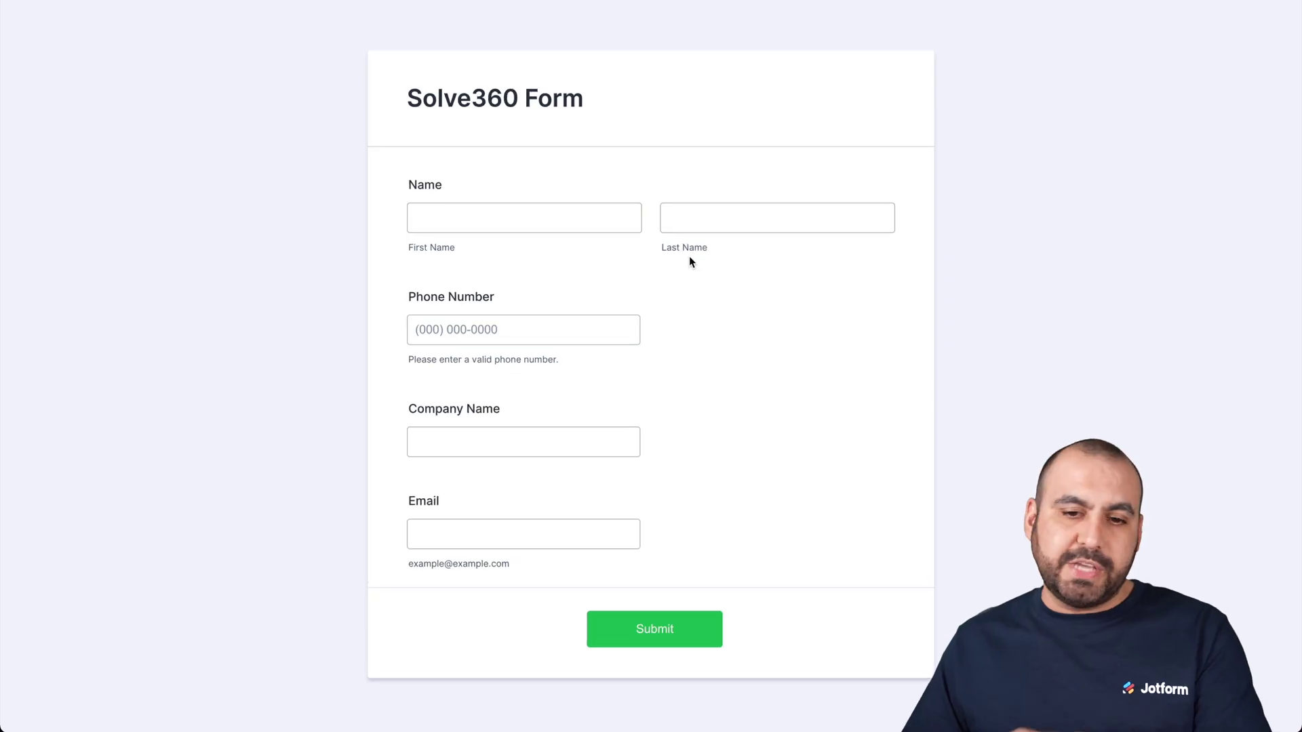
pyautogui.click(584, 210)
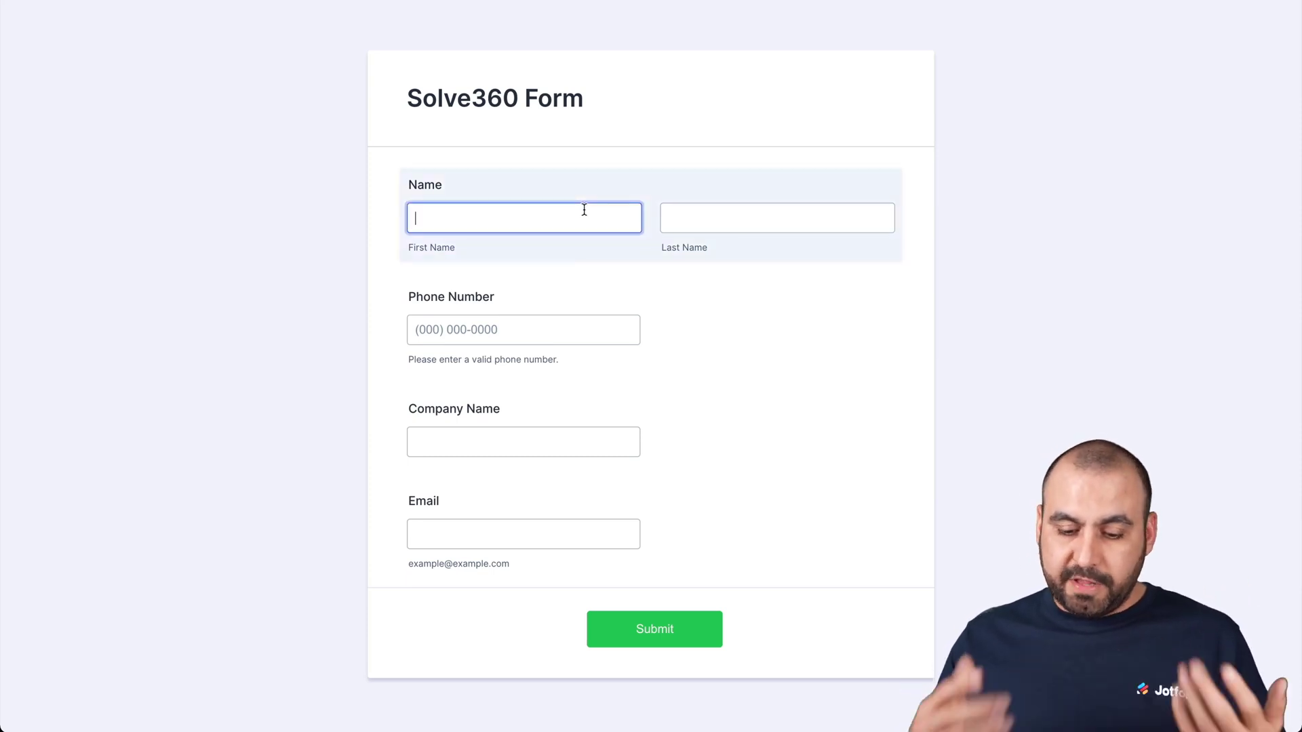
pyautogui.press('Tab')
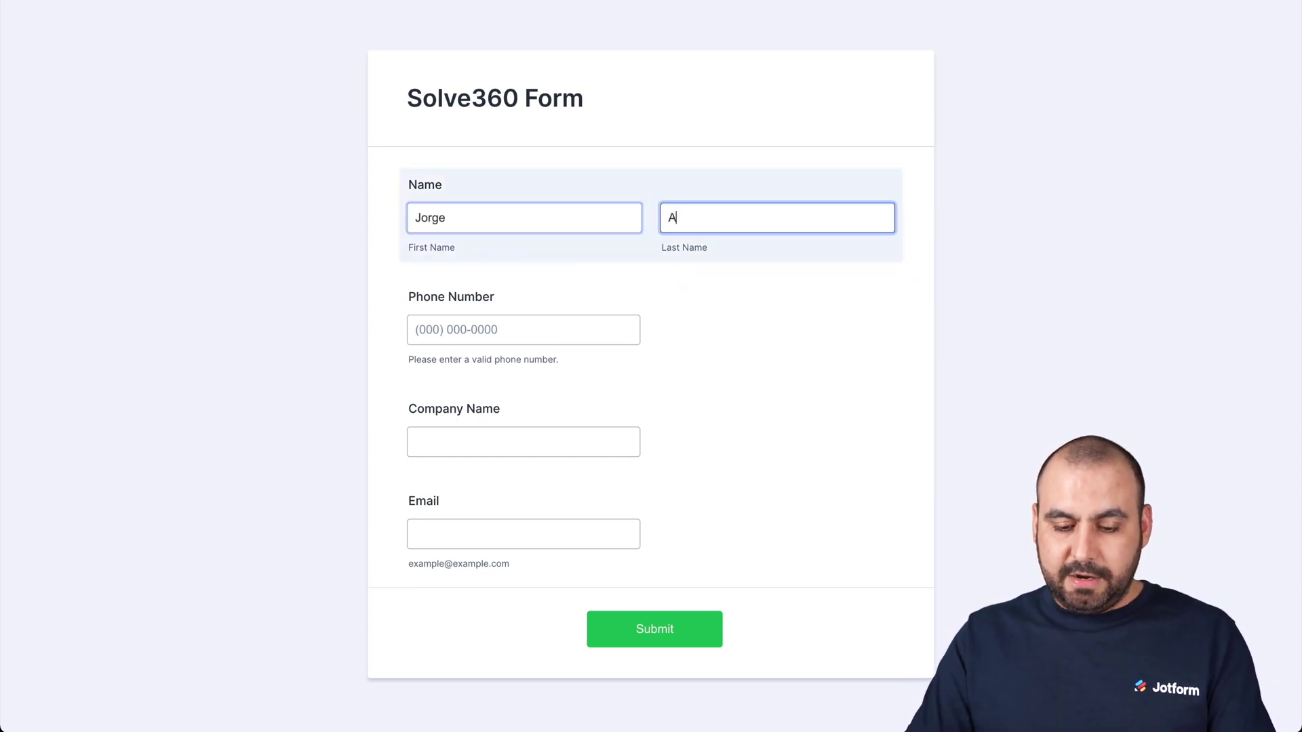
# - Fill in a phone number, company 'SaaS Master' and a test email, then submit
pyautogui.click(491, 318)
pyautogui.write('1')
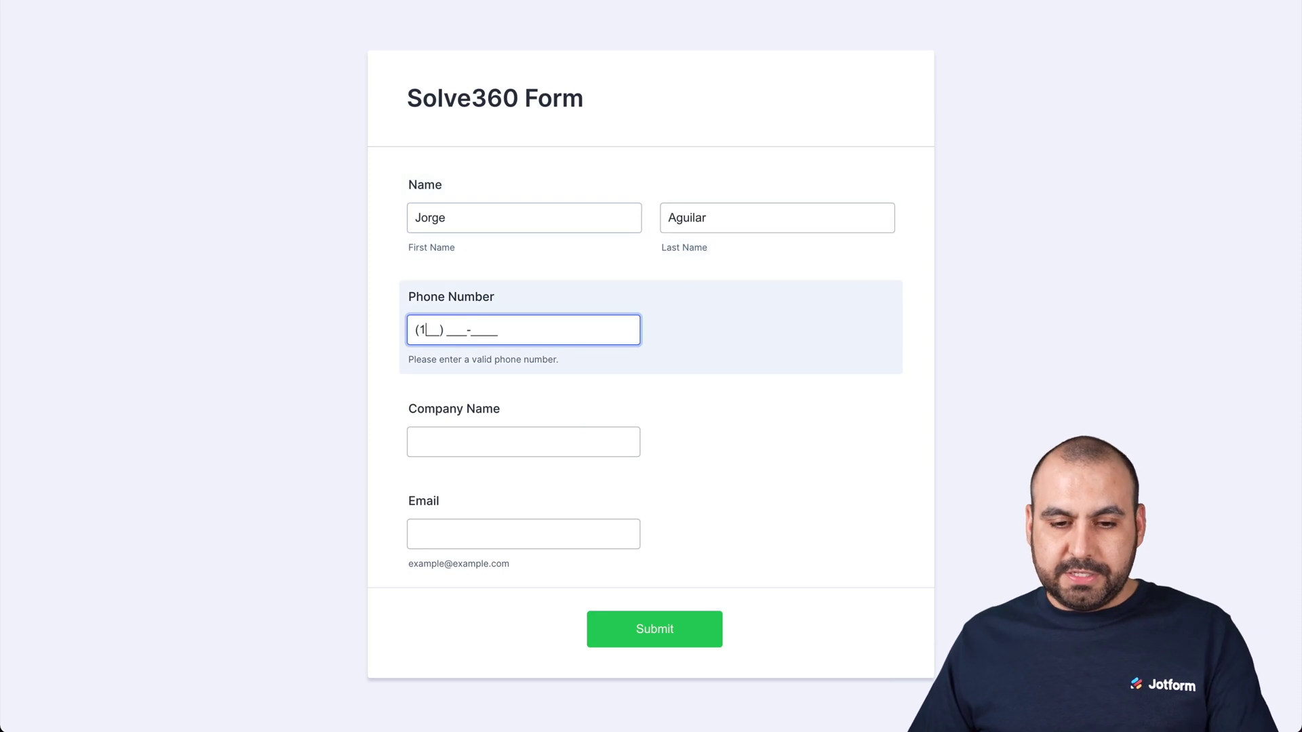
pyautogui.write('23) 456-7890')
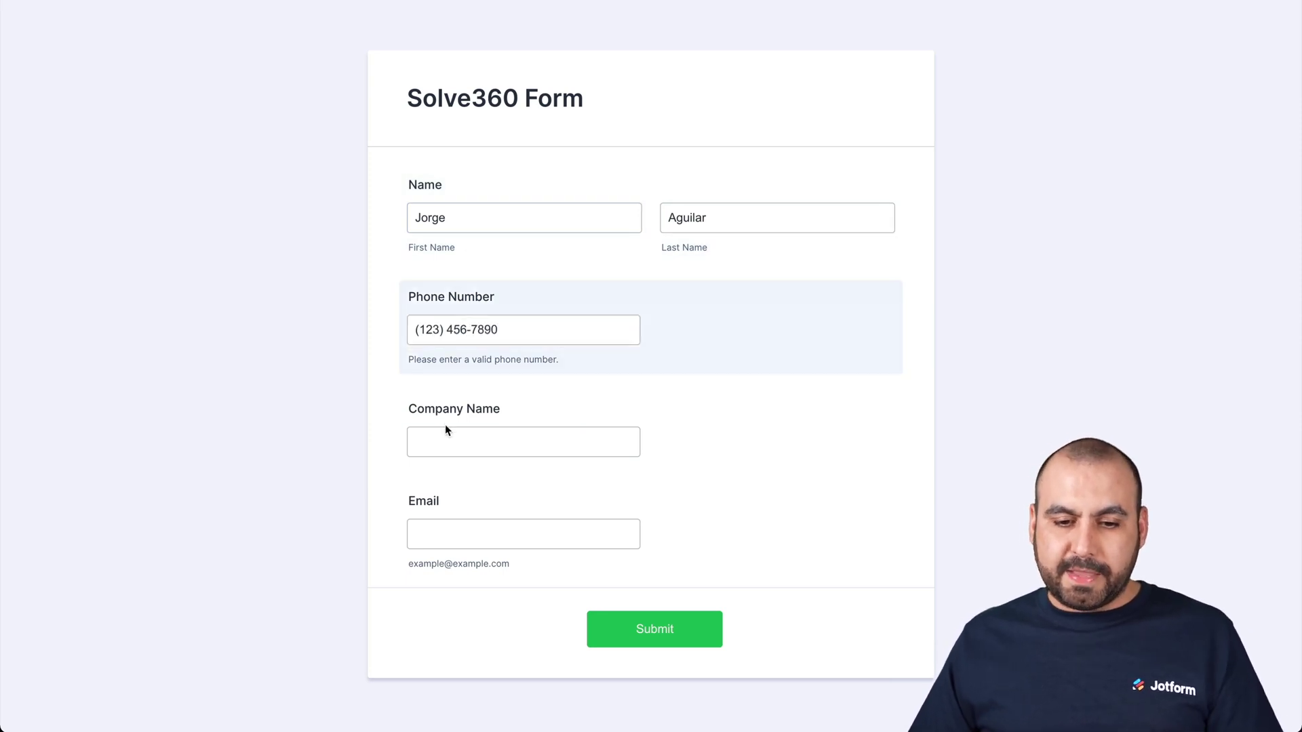
pyautogui.click(446, 438)
pyautogui.write('SaaS Master')
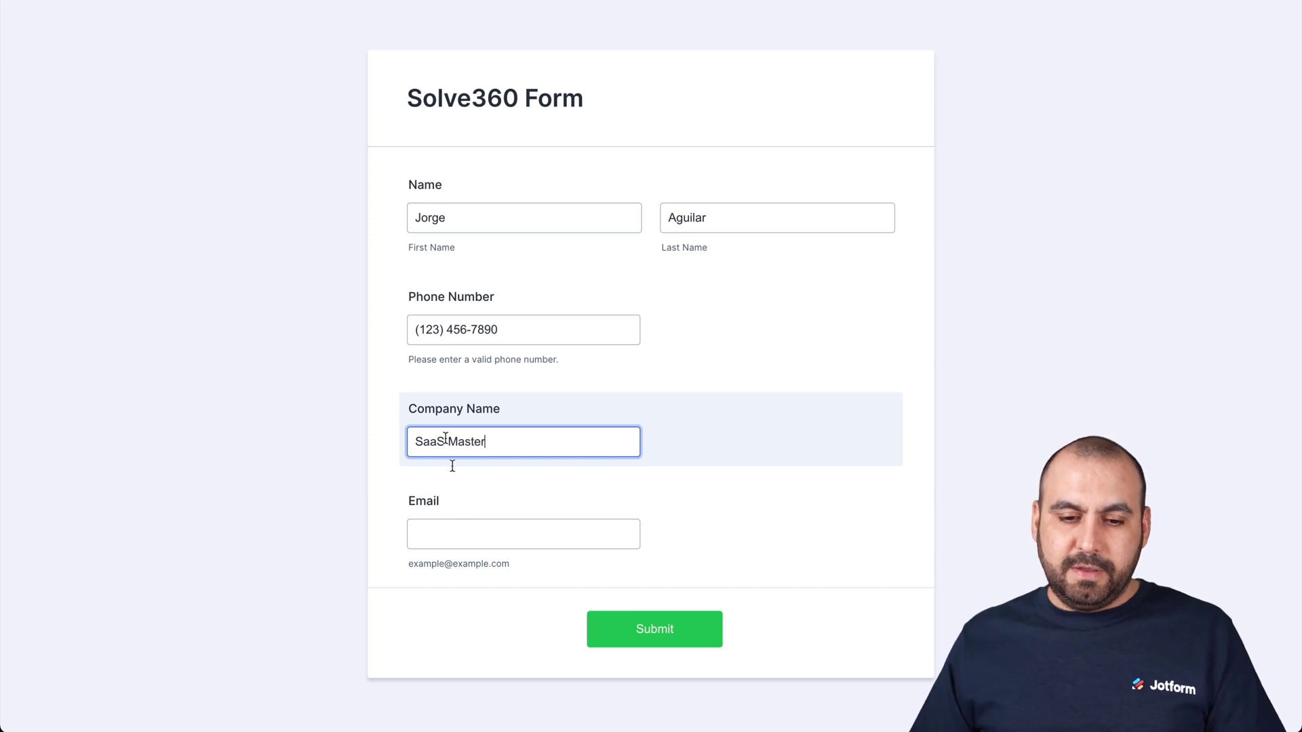
pyautogui.click(466, 536)
pyautogui.write('tes')
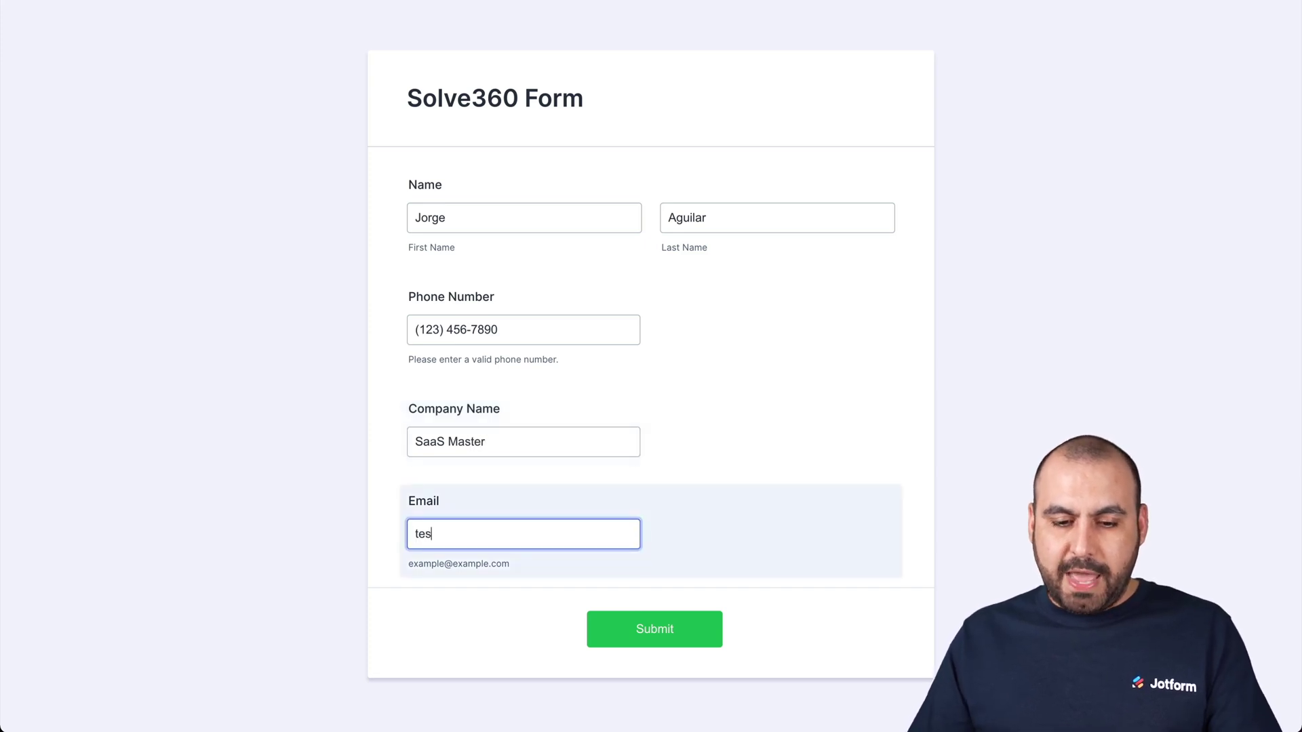
pyautogui.write('t@test.com')
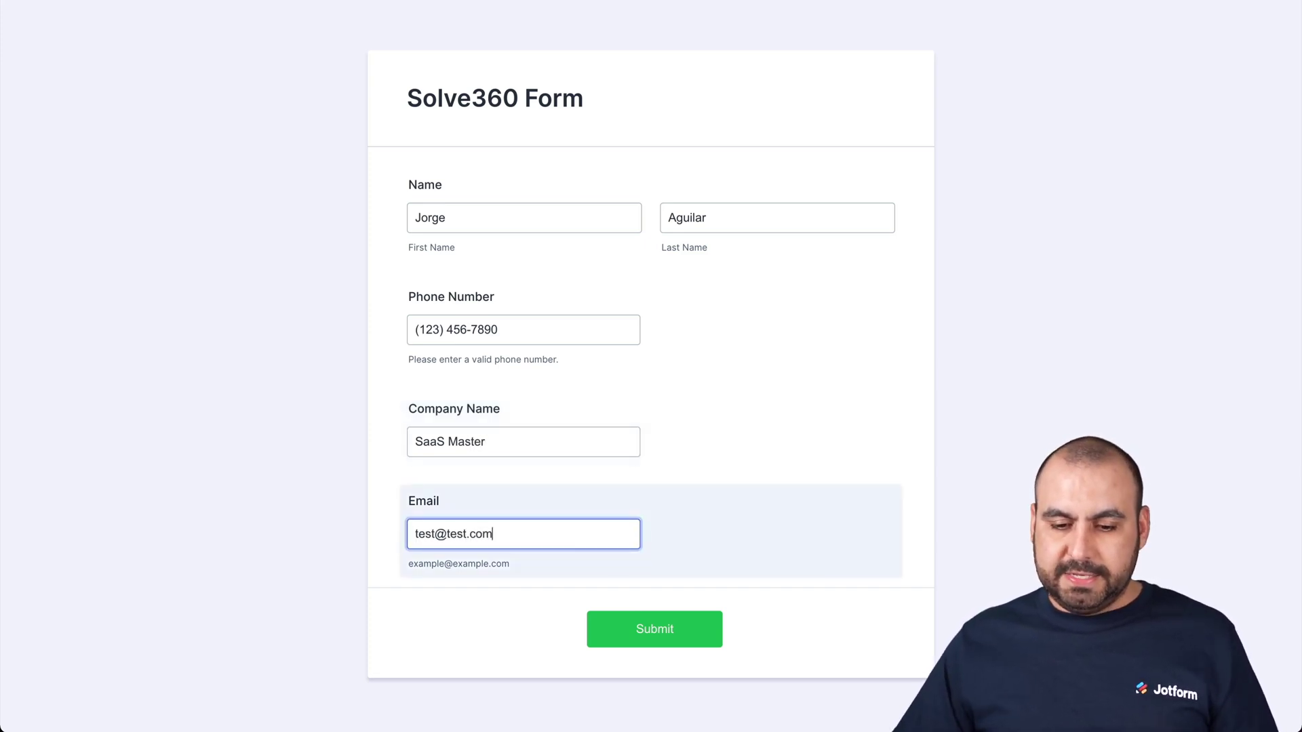
pyautogui.click(676, 629)
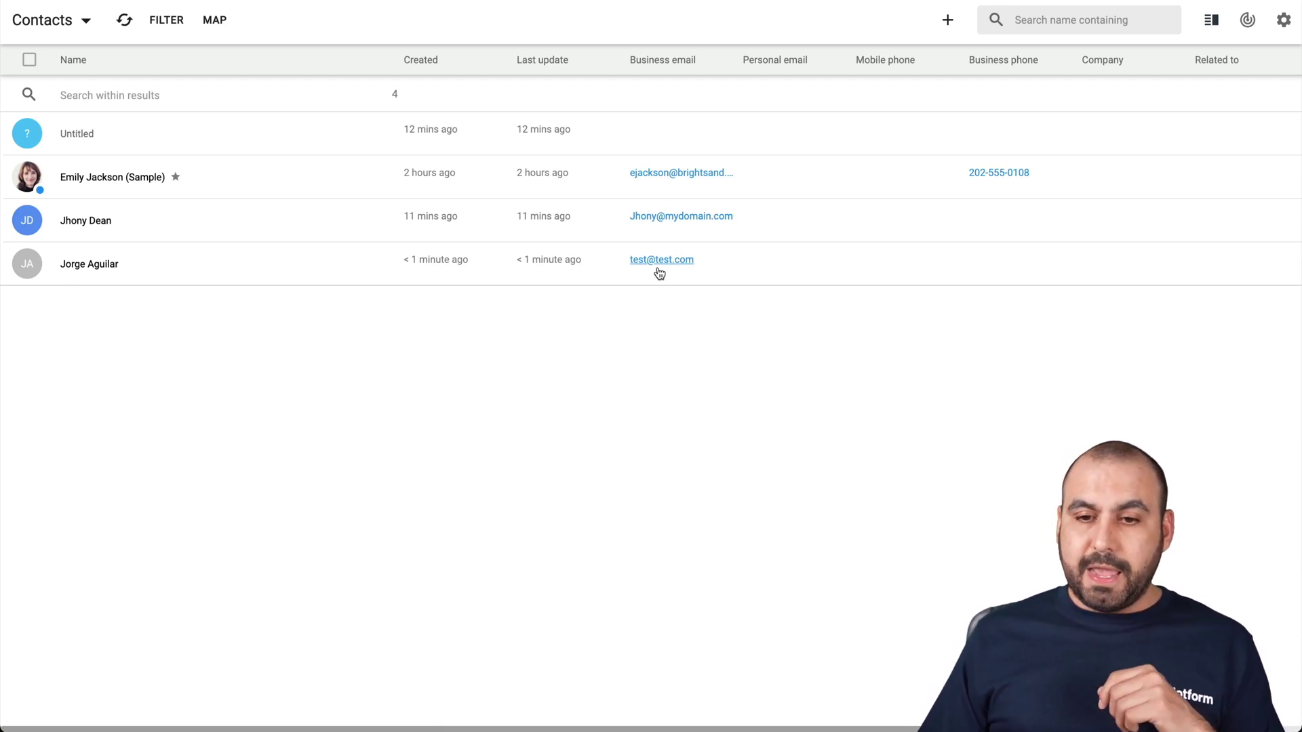
# - Open the new test contact's record and expand its editable details
pyautogui.click(264, 266)
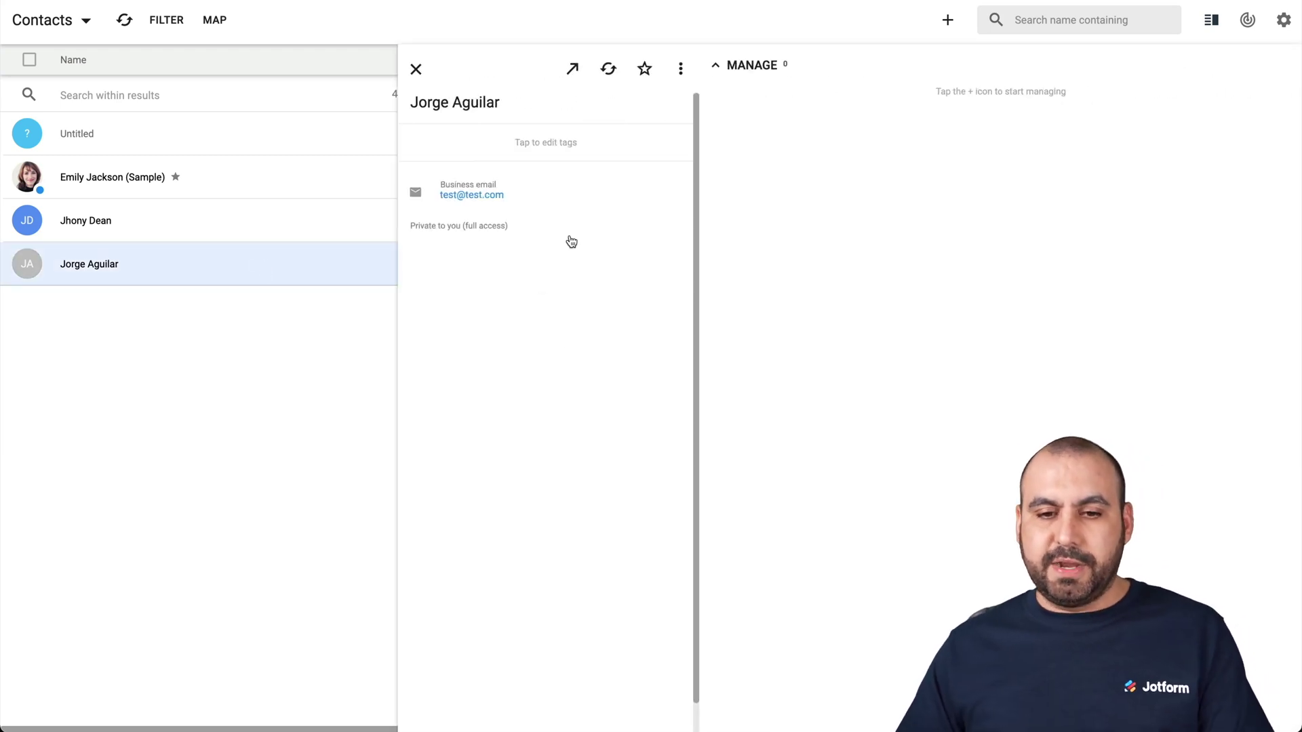
pyautogui.click(587, 196)
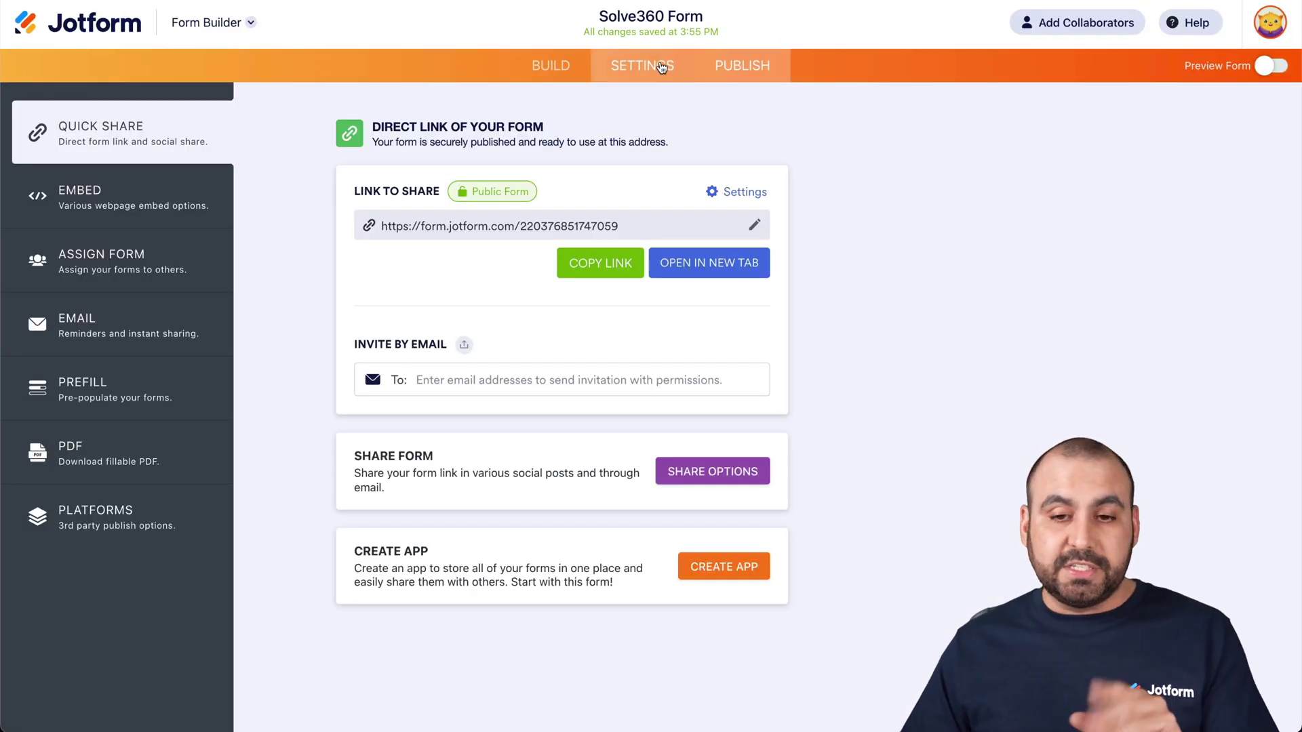
# - Reopen the Solve integration for editing and switch its list to Company
pyautogui.click(656, 68)
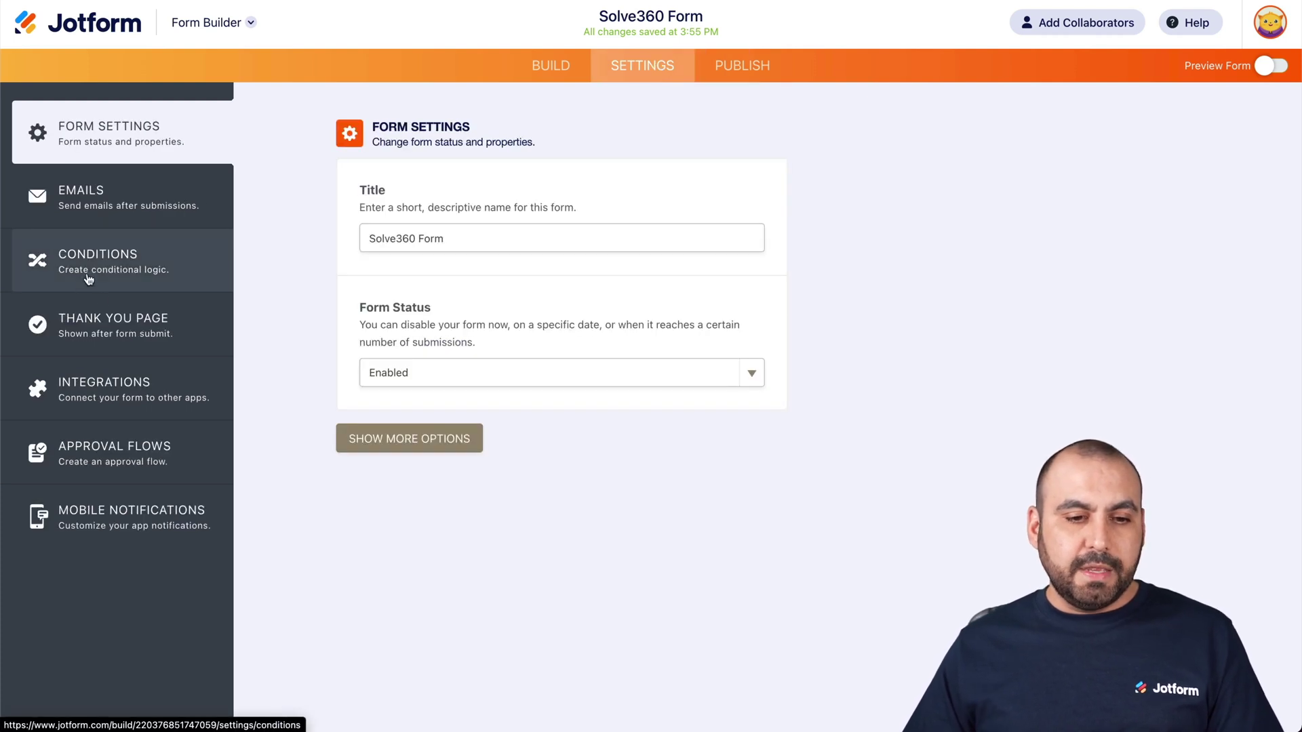
pyautogui.click(107, 383)
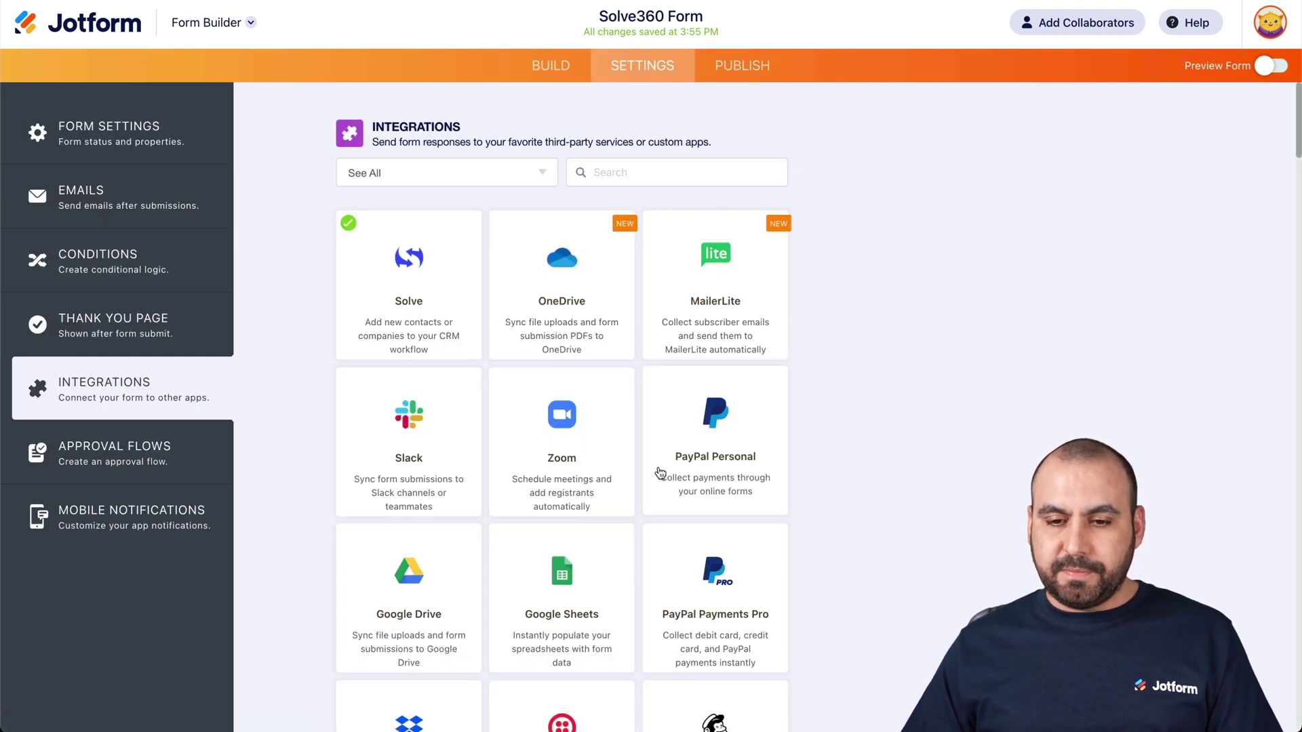
pyautogui.click(406, 275)
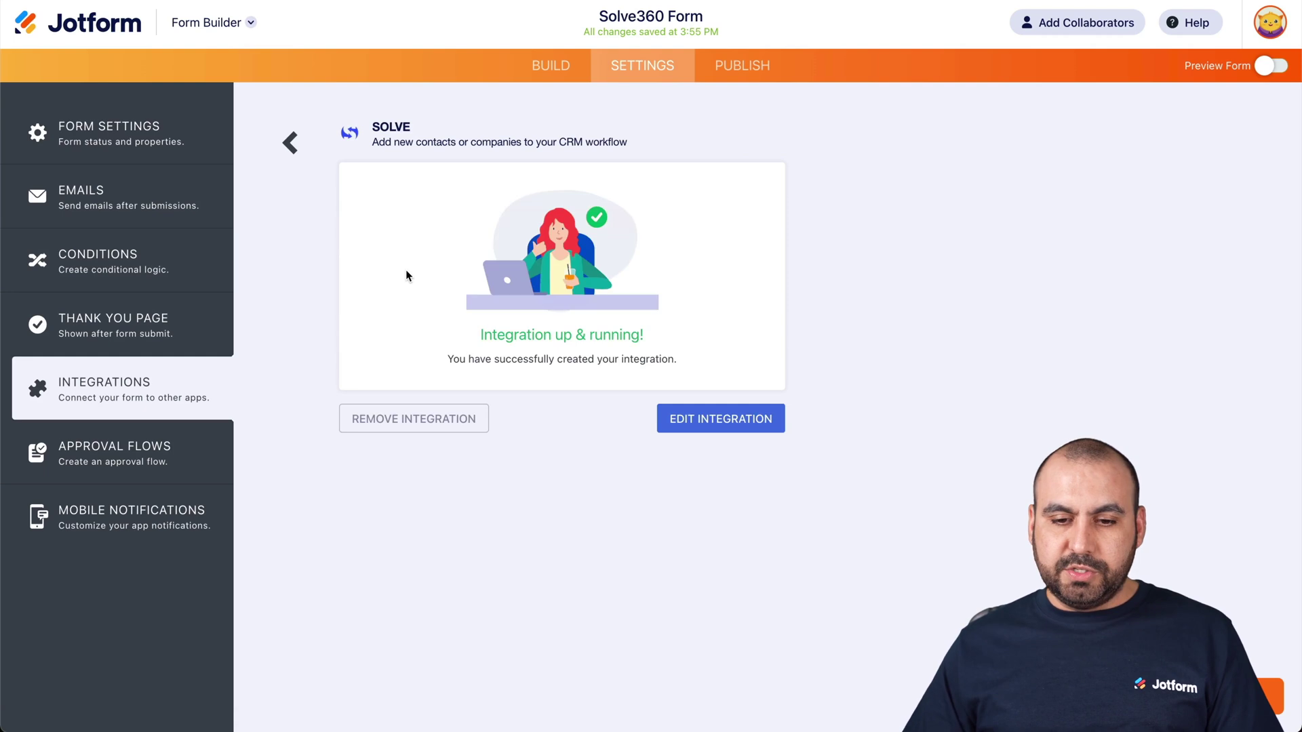
pyautogui.click(657, 416)
pyautogui.click(494, 232)
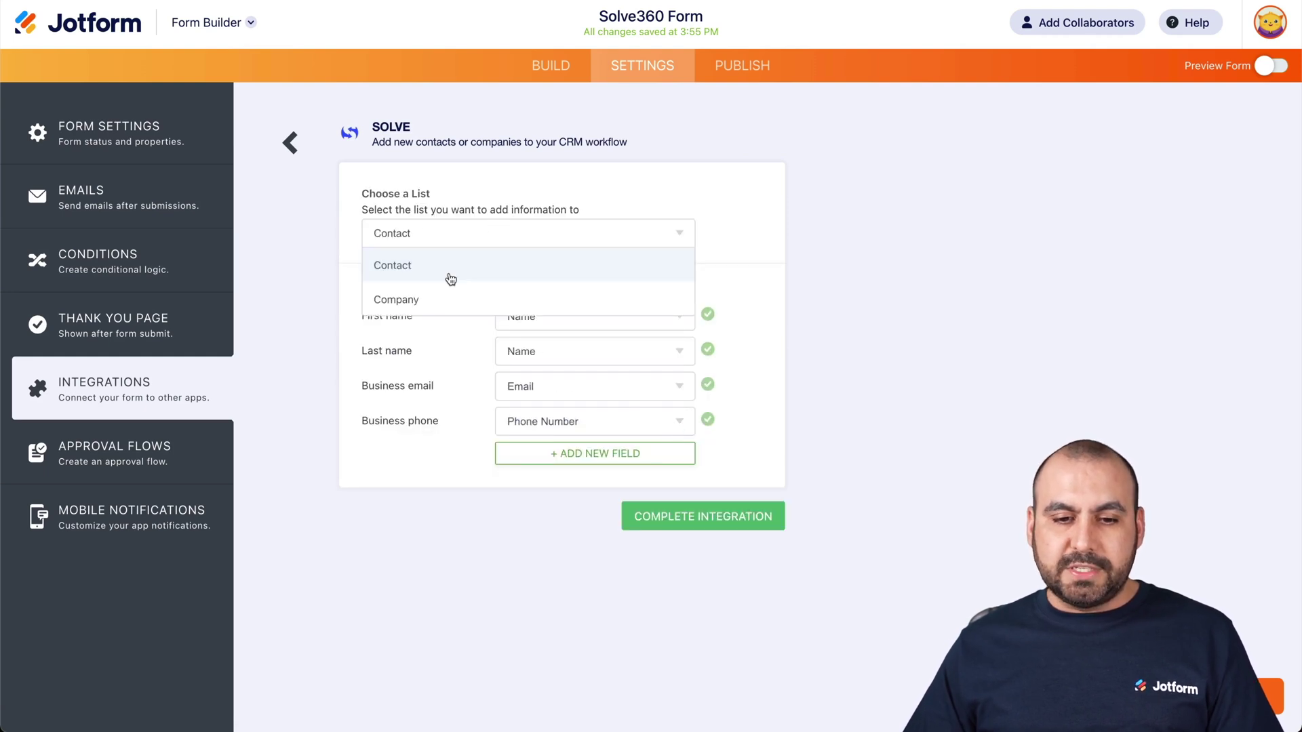
pyautogui.click(445, 292)
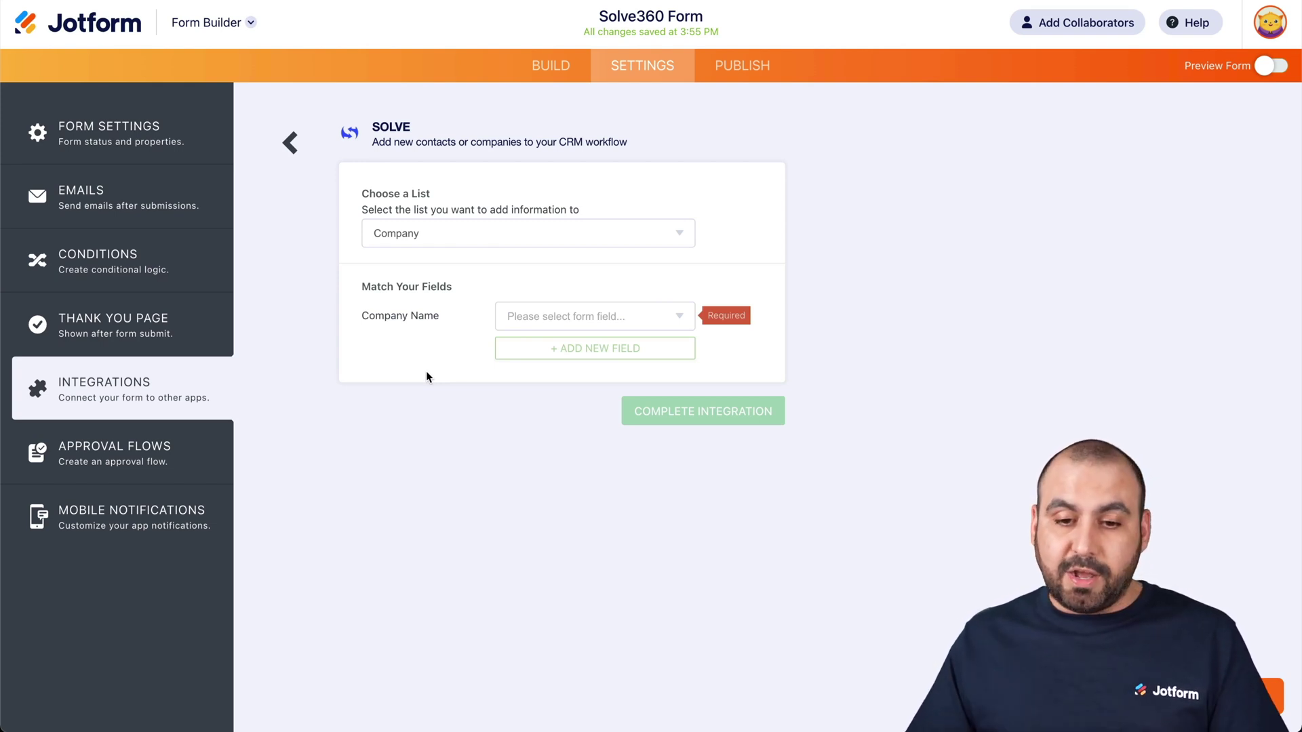
# - Map Company Name to the form's Company Name field, drop a Company Fax row, and complete
pyautogui.click(551, 319)
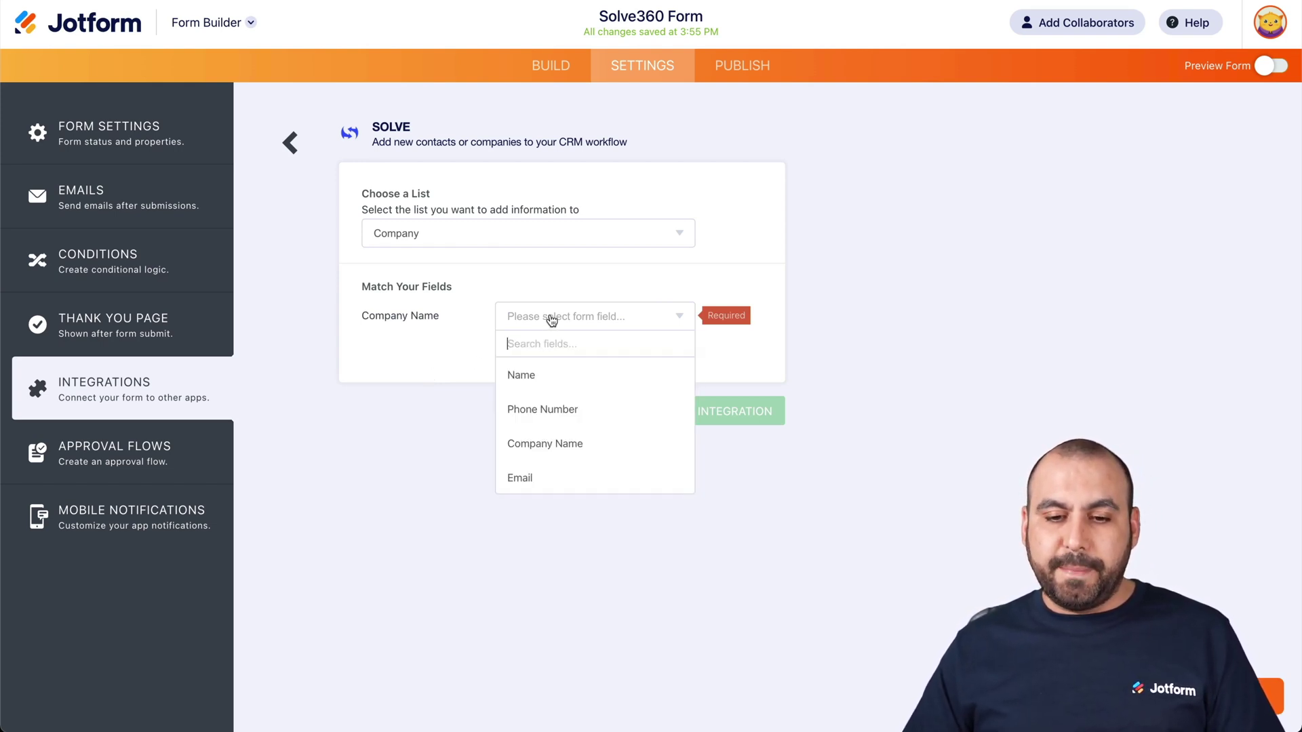
pyautogui.click(559, 450)
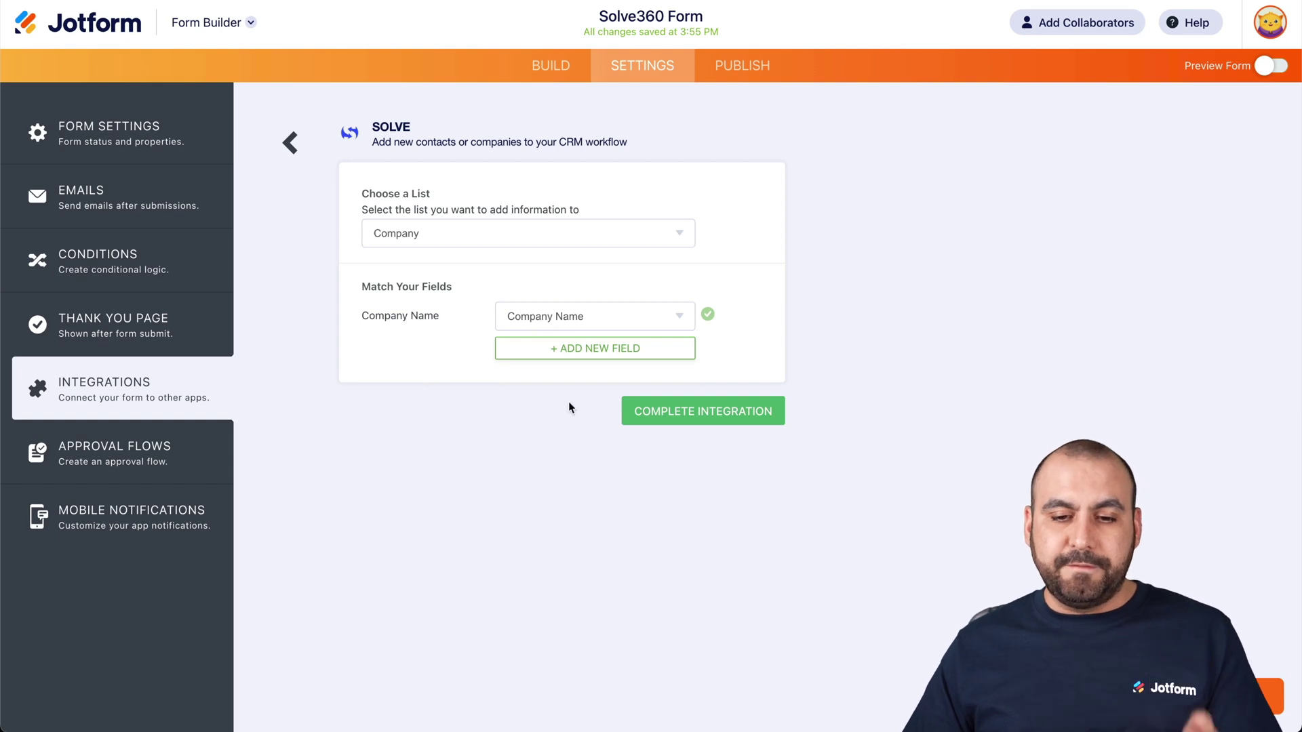
pyautogui.click(557, 354)
pyautogui.click(440, 360)
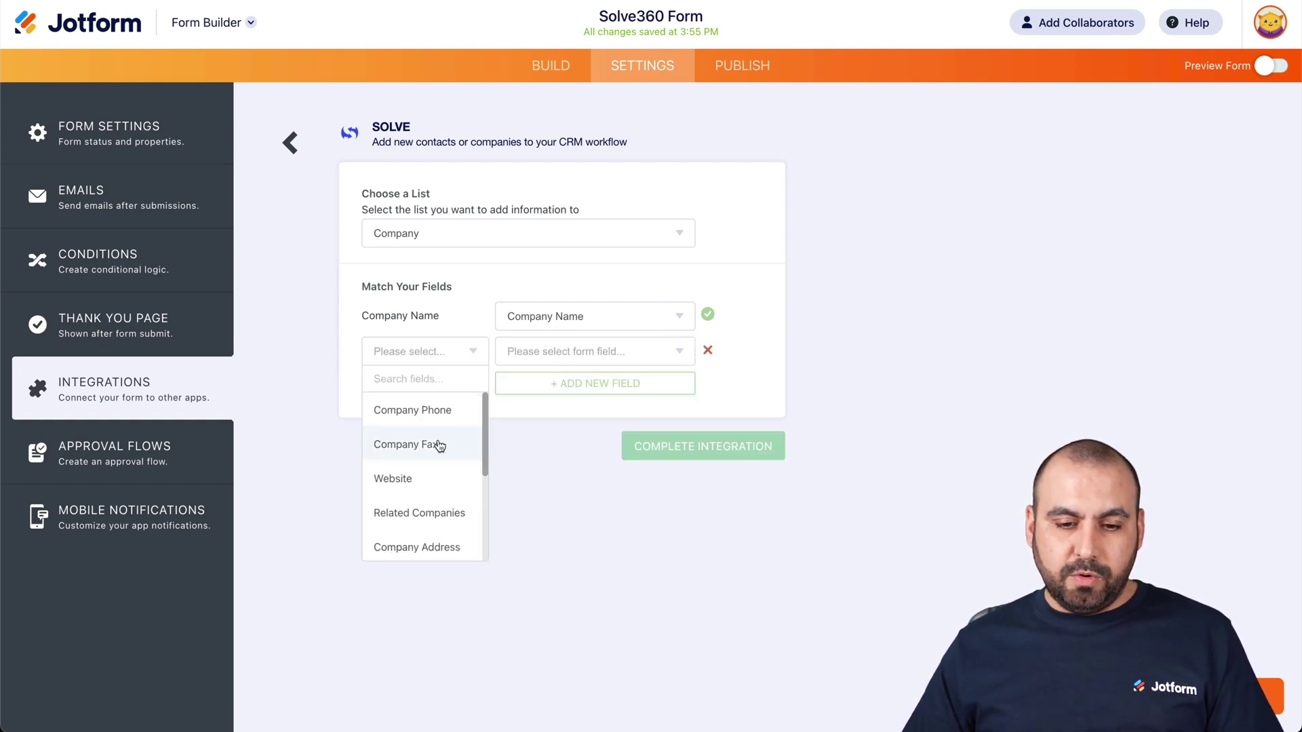
pyautogui.scroll(-5, 438, 446)
pyautogui.scroll(5, 440, 446)
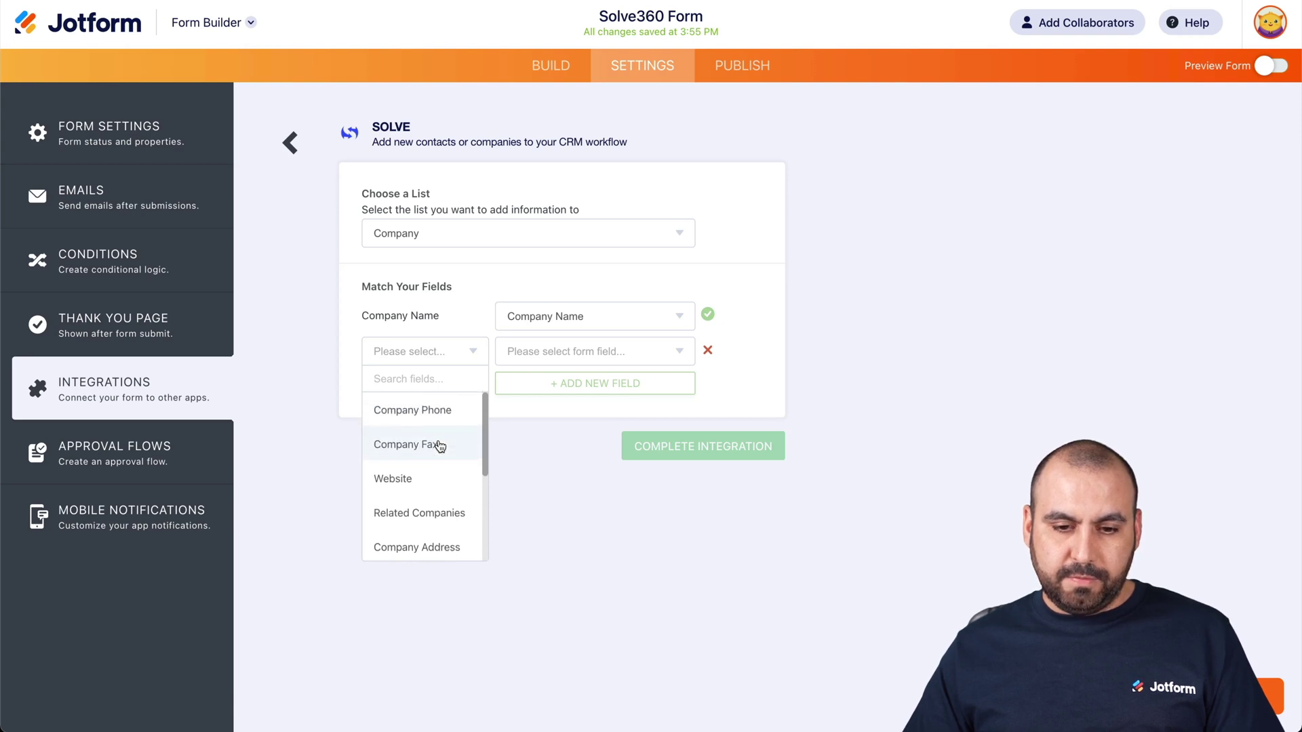
pyautogui.scroll(-3, 441, 445)
pyautogui.scroll(3, 448, 451)
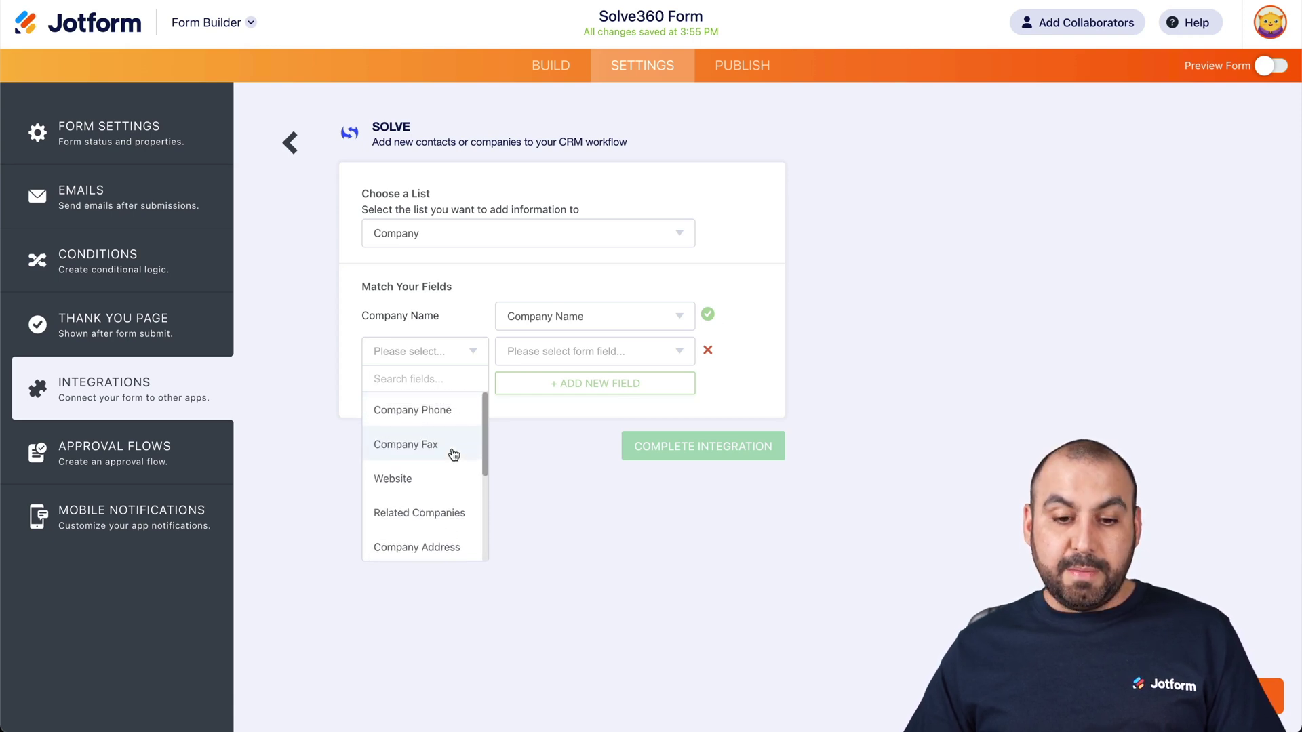
pyautogui.click(453, 454)
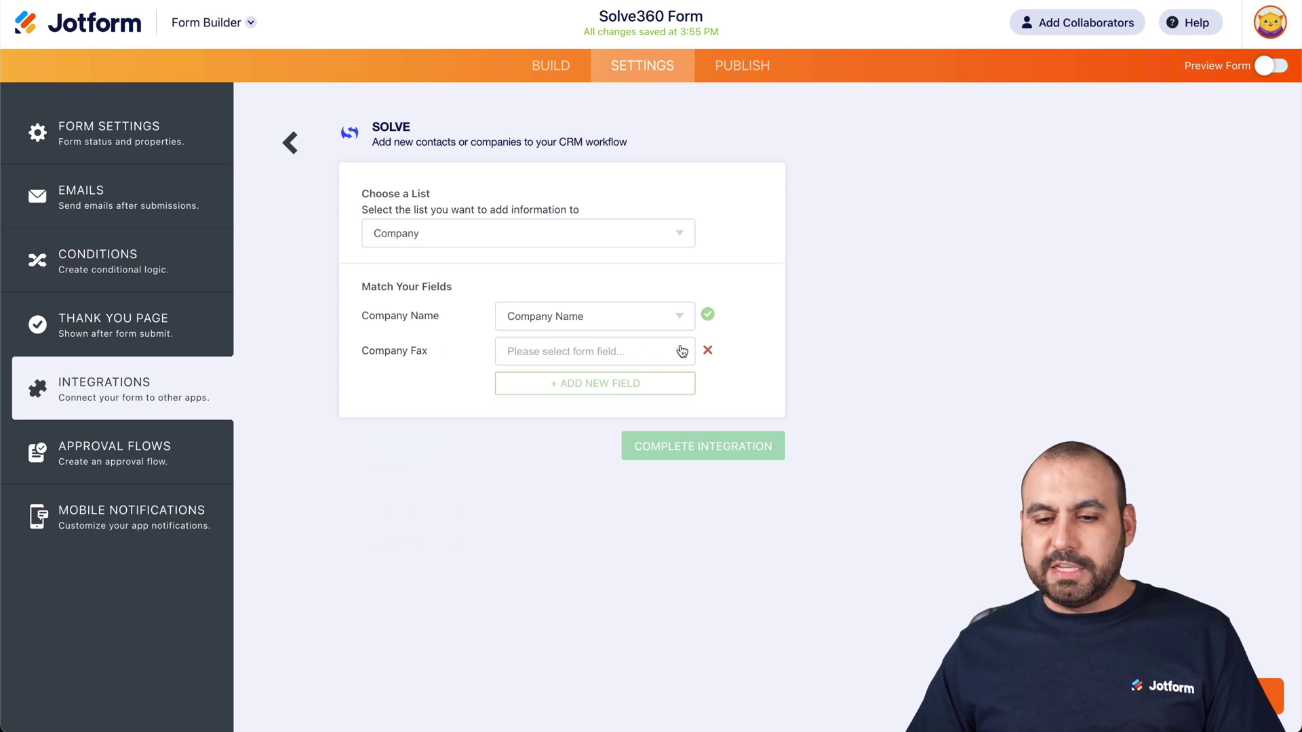
pyautogui.click(707, 350)
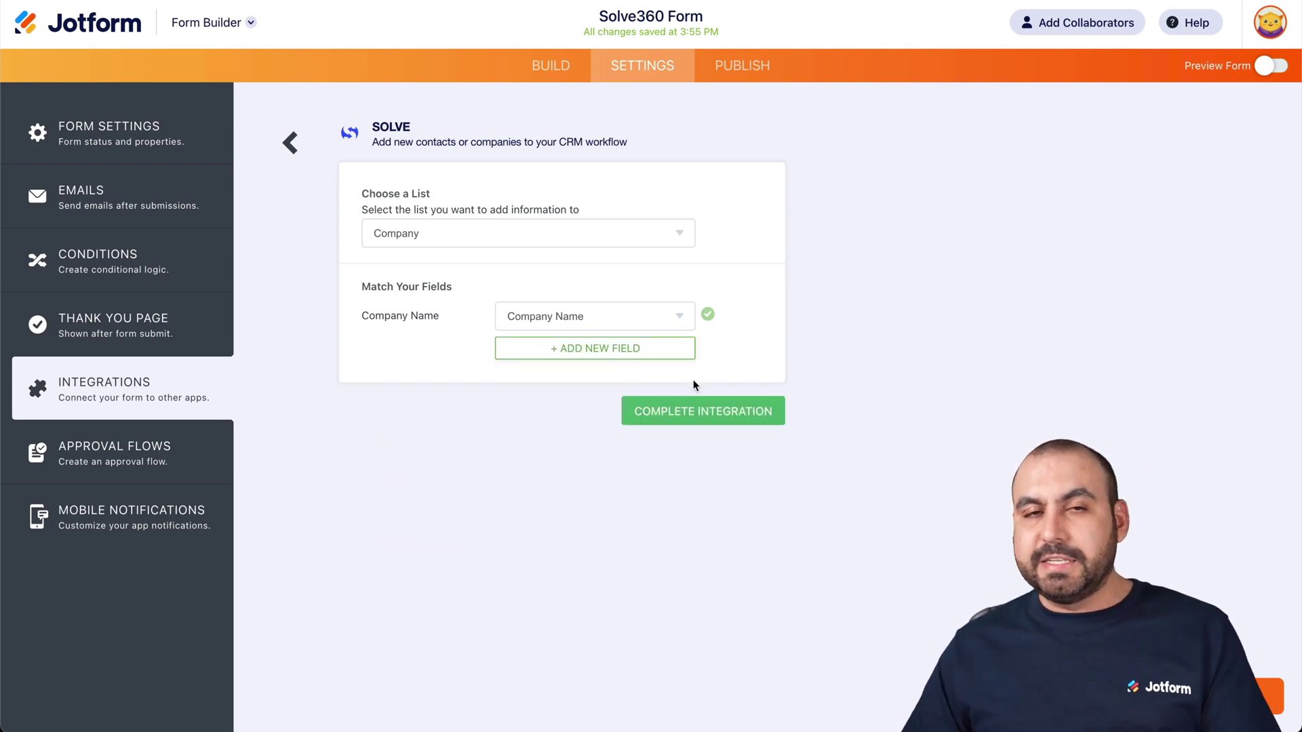
pyautogui.click(711, 415)
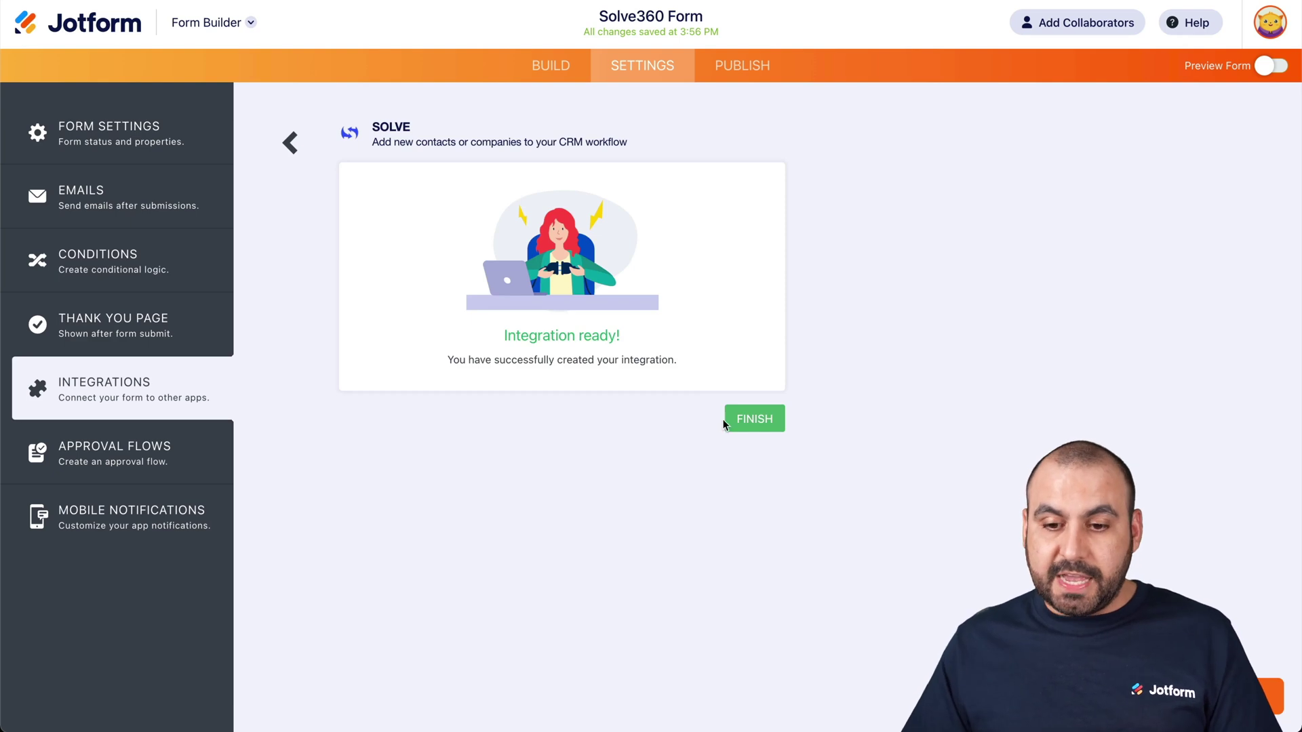
pyautogui.click(736, 420)
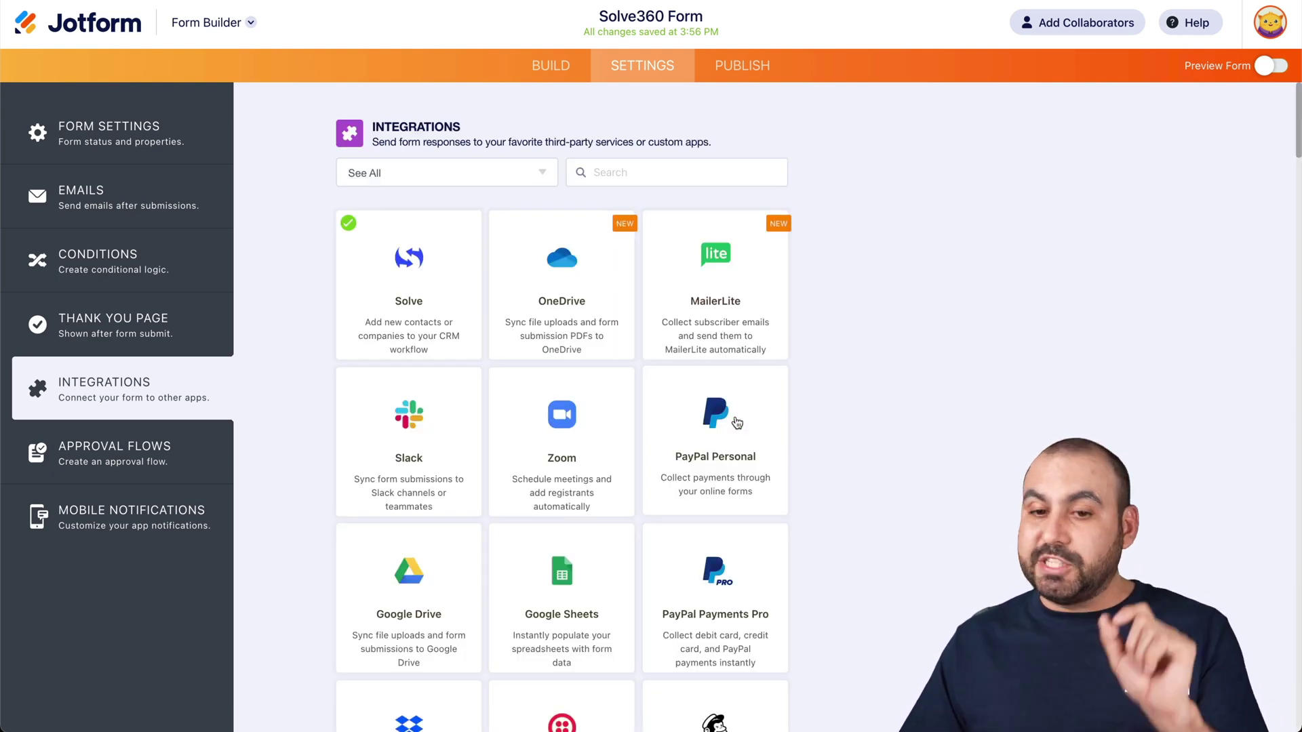
# - Open the published Solve360 Form in a new tab and enter the test contact's first and last name
pyautogui.click(750, 66)
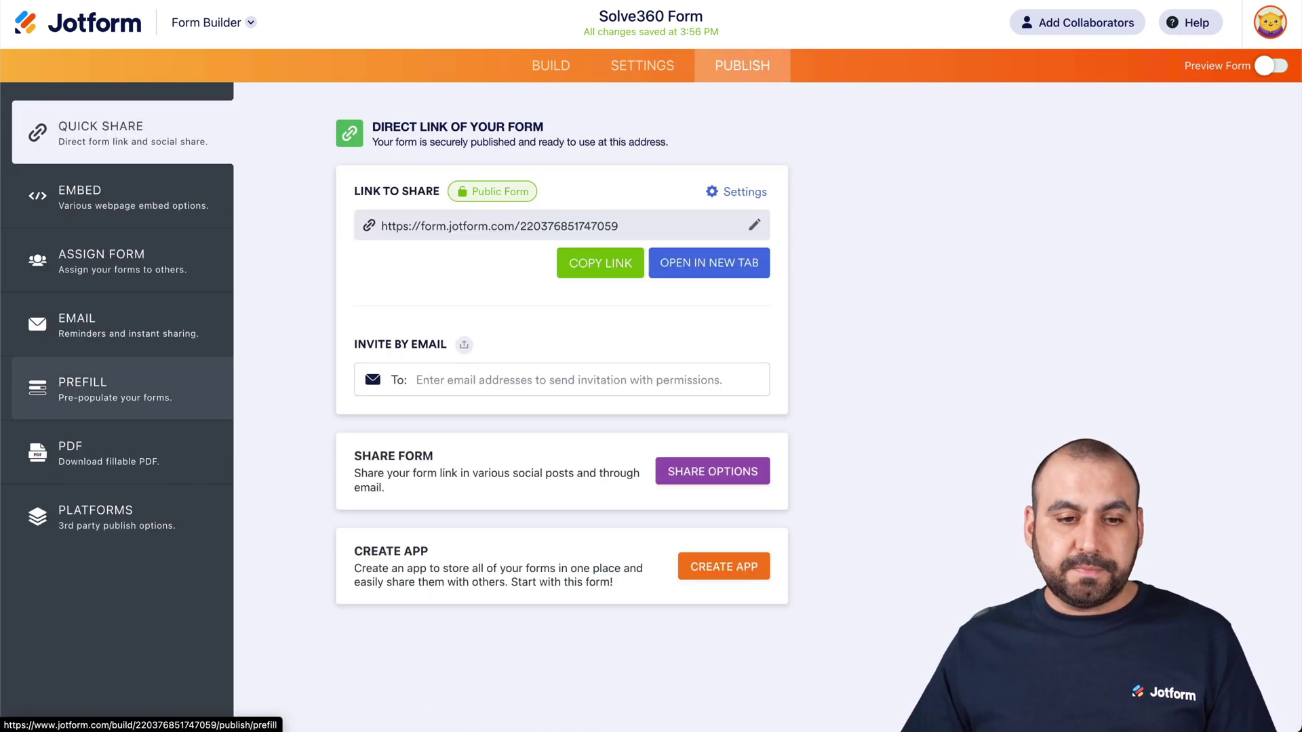
pyautogui.click(722, 258)
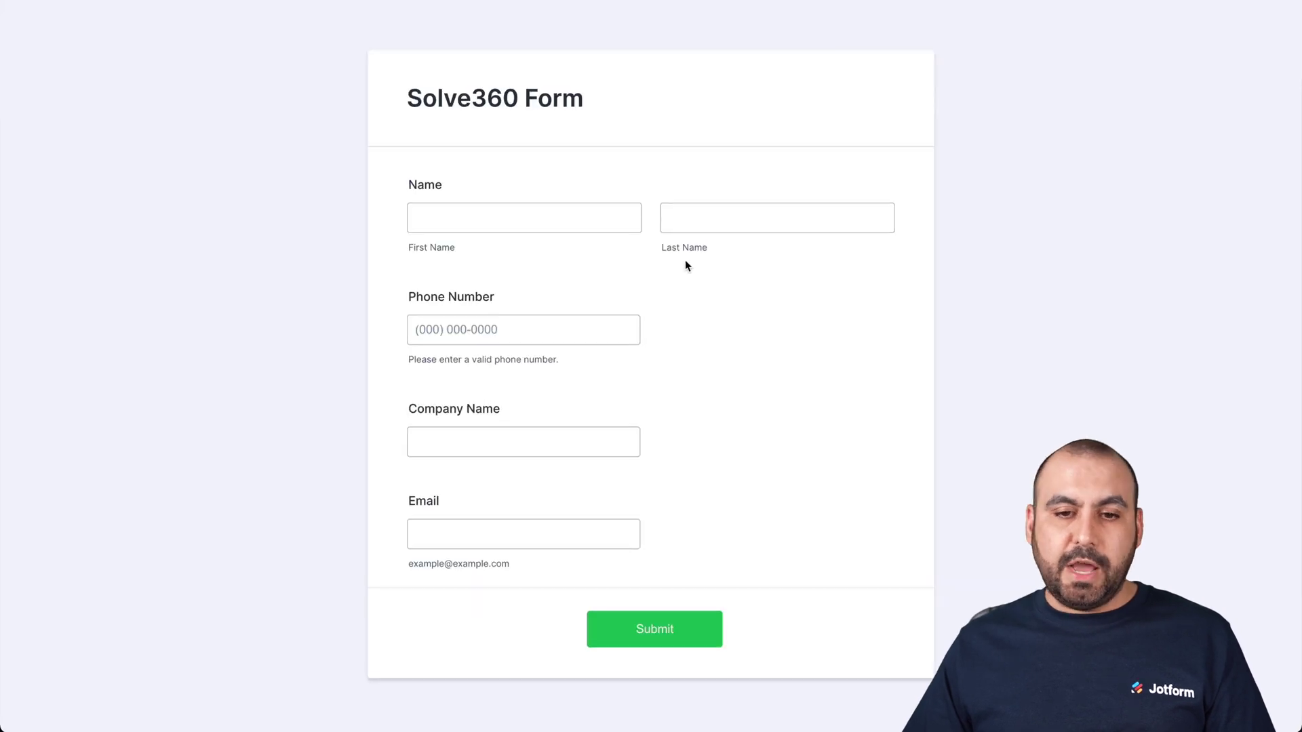
pyautogui.click(511, 215)
pyautogui.press('Tab')
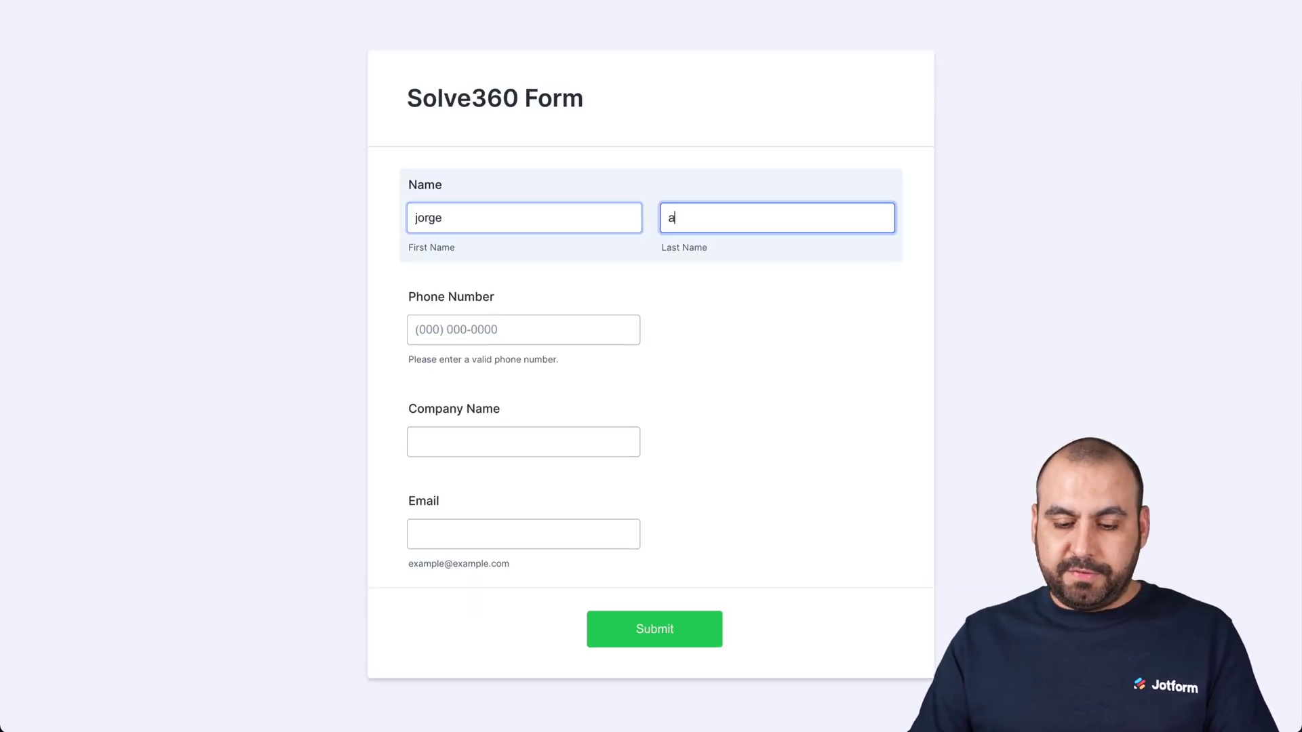
# - Enter a phone number, company 'SaaS Master' and a test e-mail address, then submit the entry
pyautogui.click(441, 293)
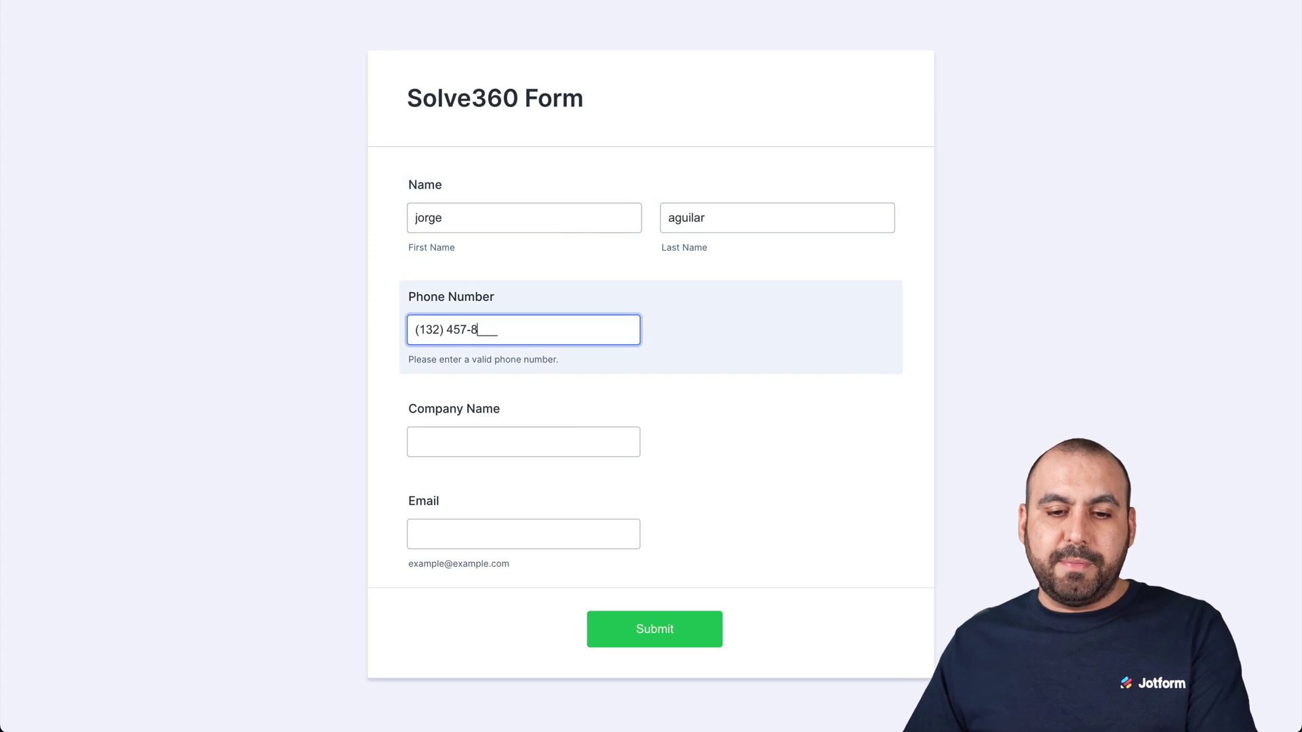
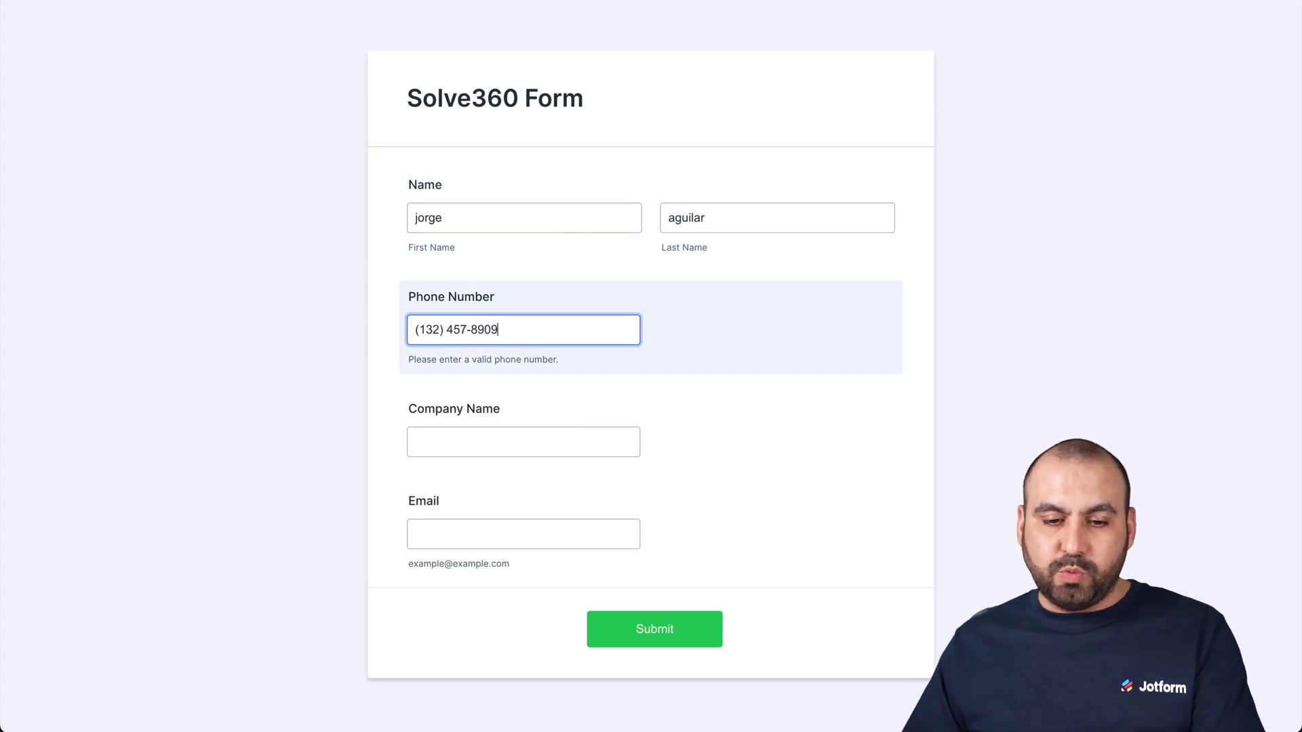
pyautogui.click(419, 437)
pyautogui.write('SaaS m')
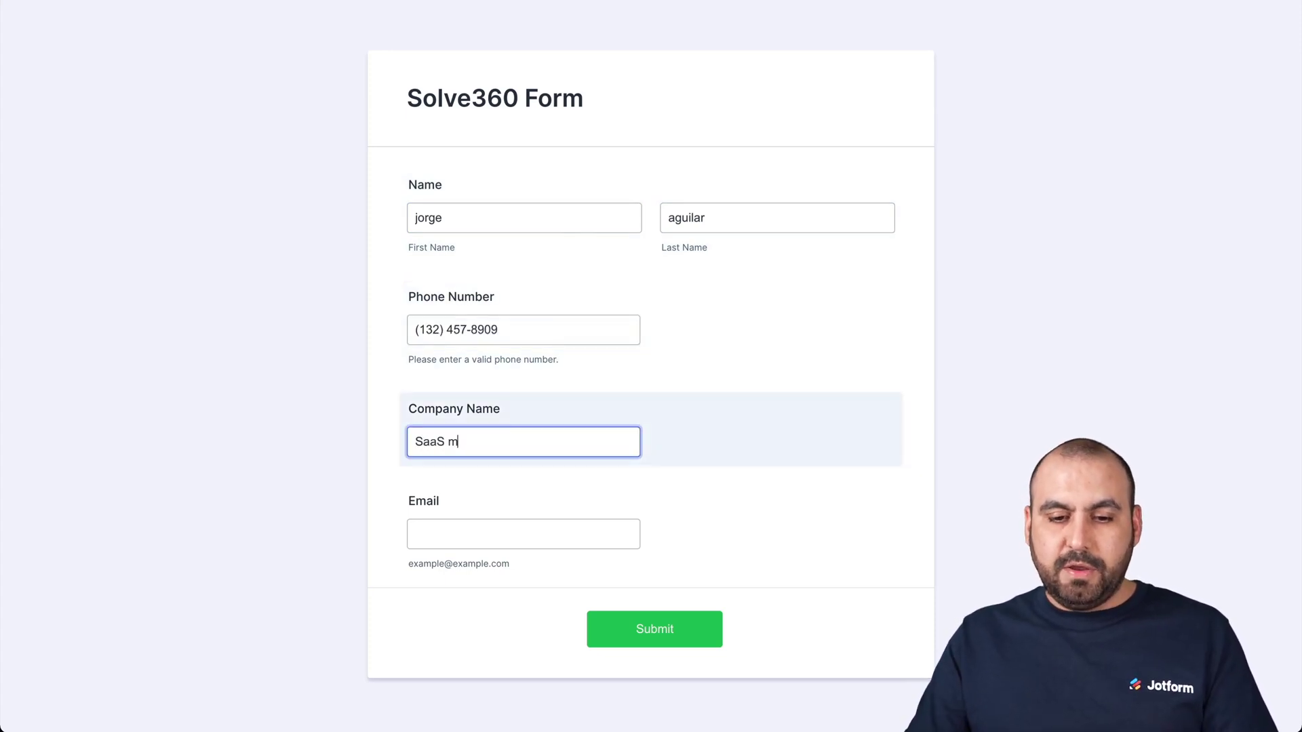
pyautogui.write('A')
pyautogui.press('BackSpace')
pyautogui.press('BackSpace')
pyautogui.write('Master')
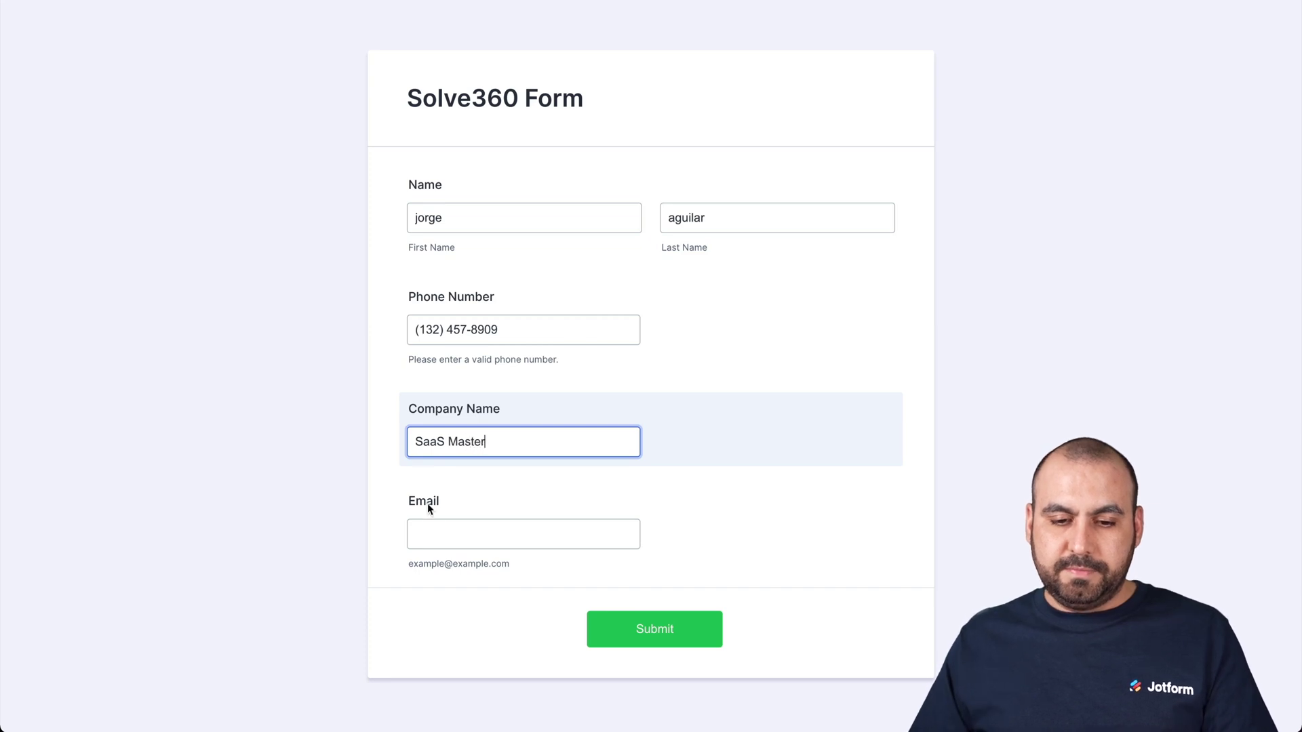
pyautogui.click(427, 532)
pyautogui.write('test2@test.com')
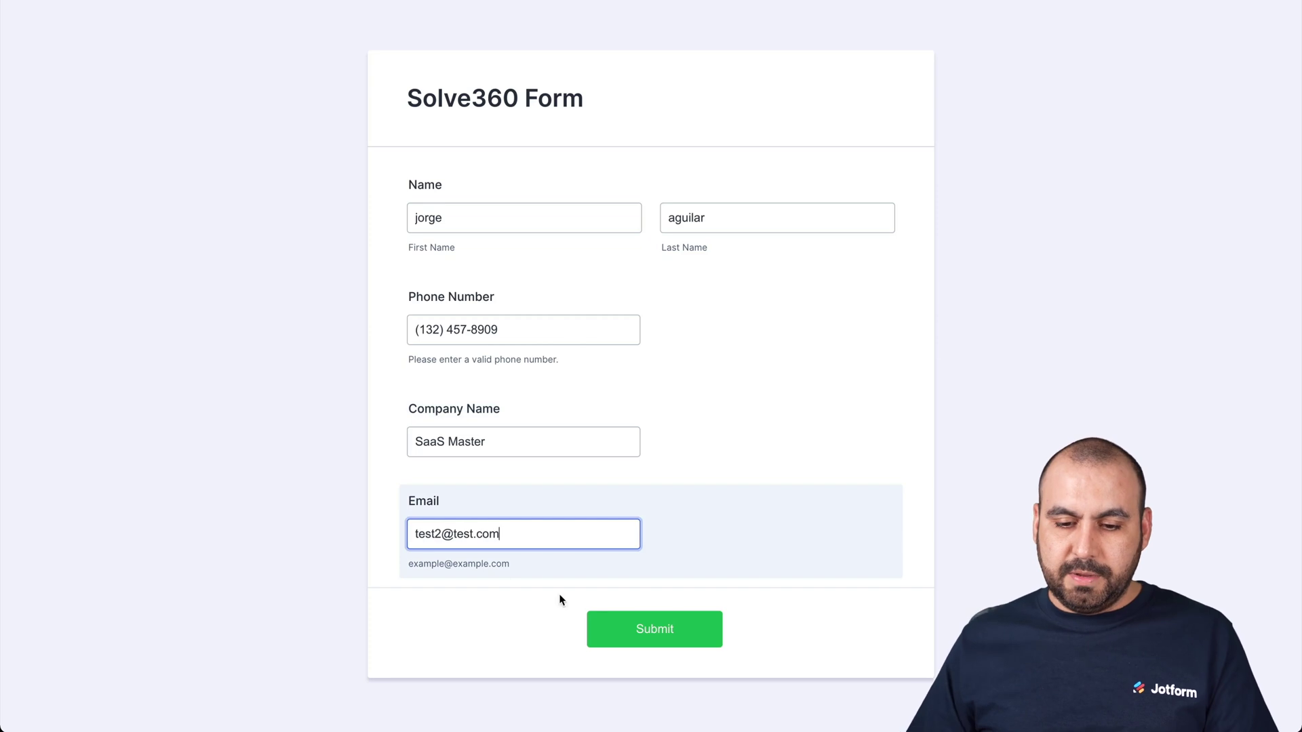
pyautogui.click(628, 627)
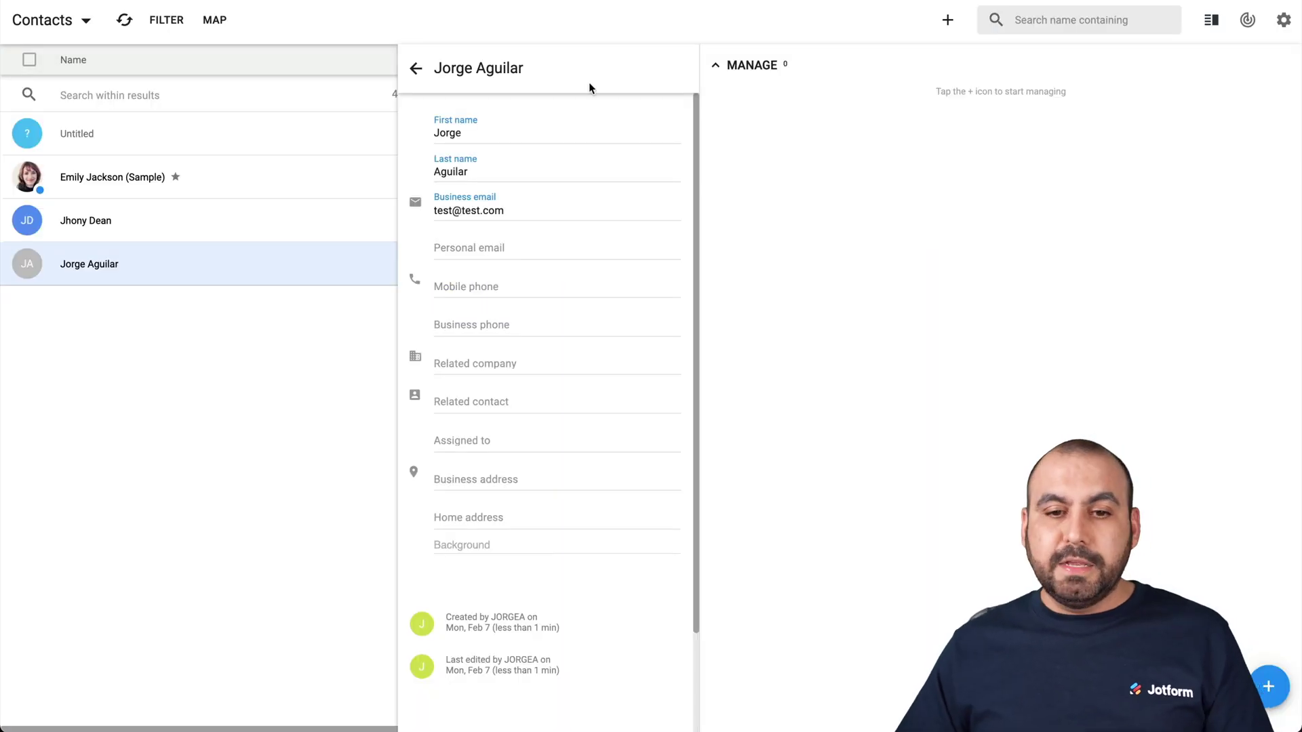
# - Show Solve360's Companies list with the new SaaS Master record and dismiss the open contact panel
pyautogui.click(82, 23)
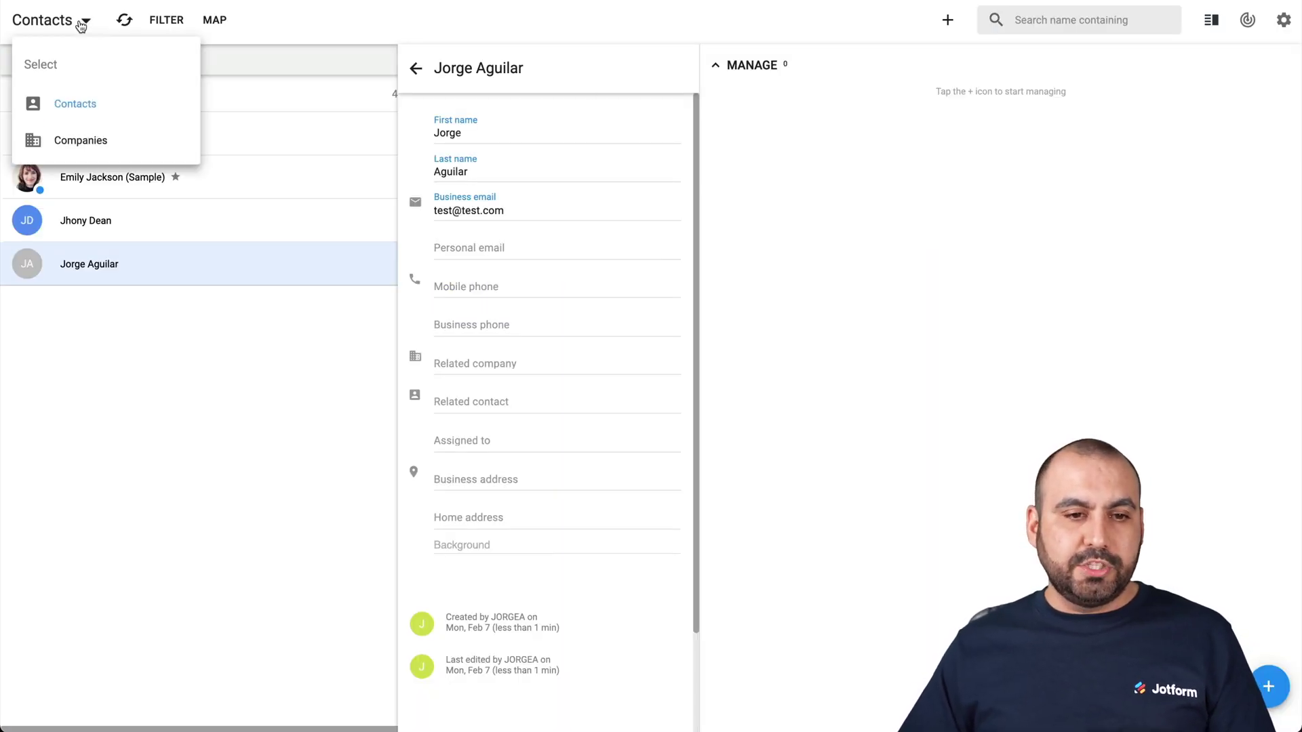
pyautogui.click(80, 140)
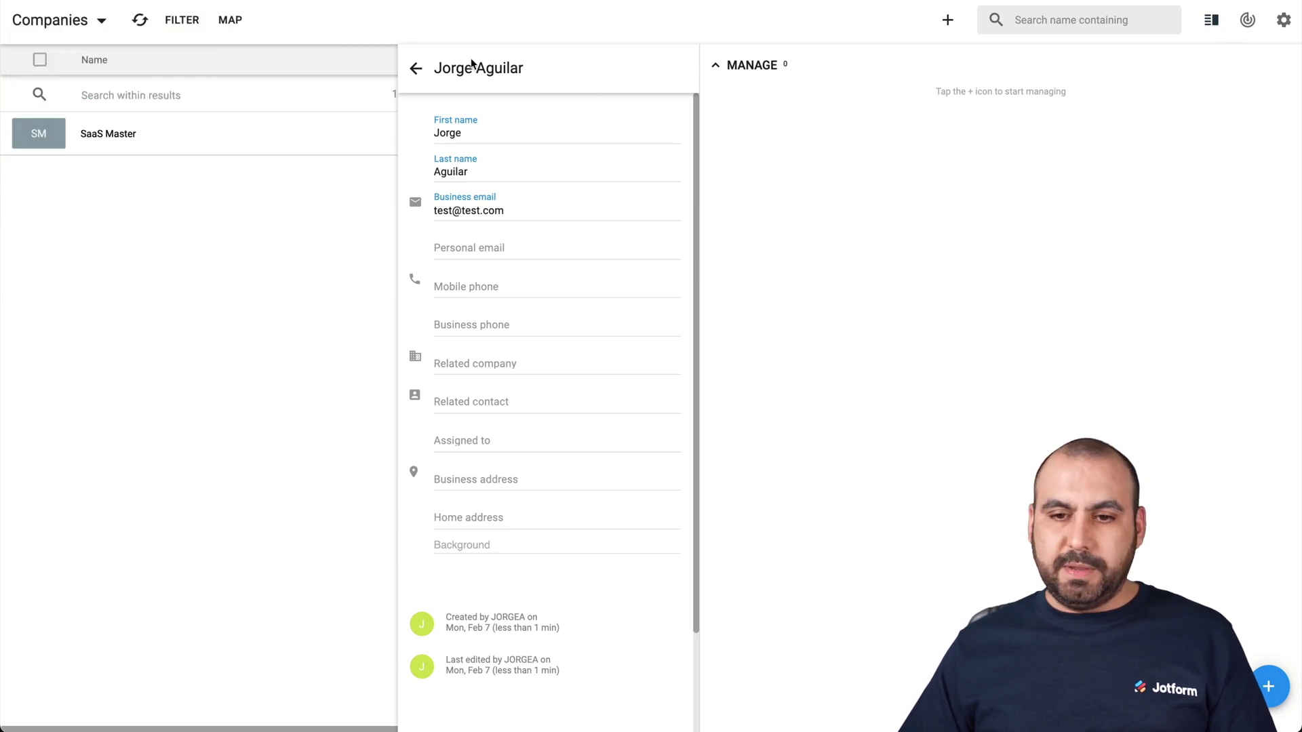
pyautogui.click(713, 65)
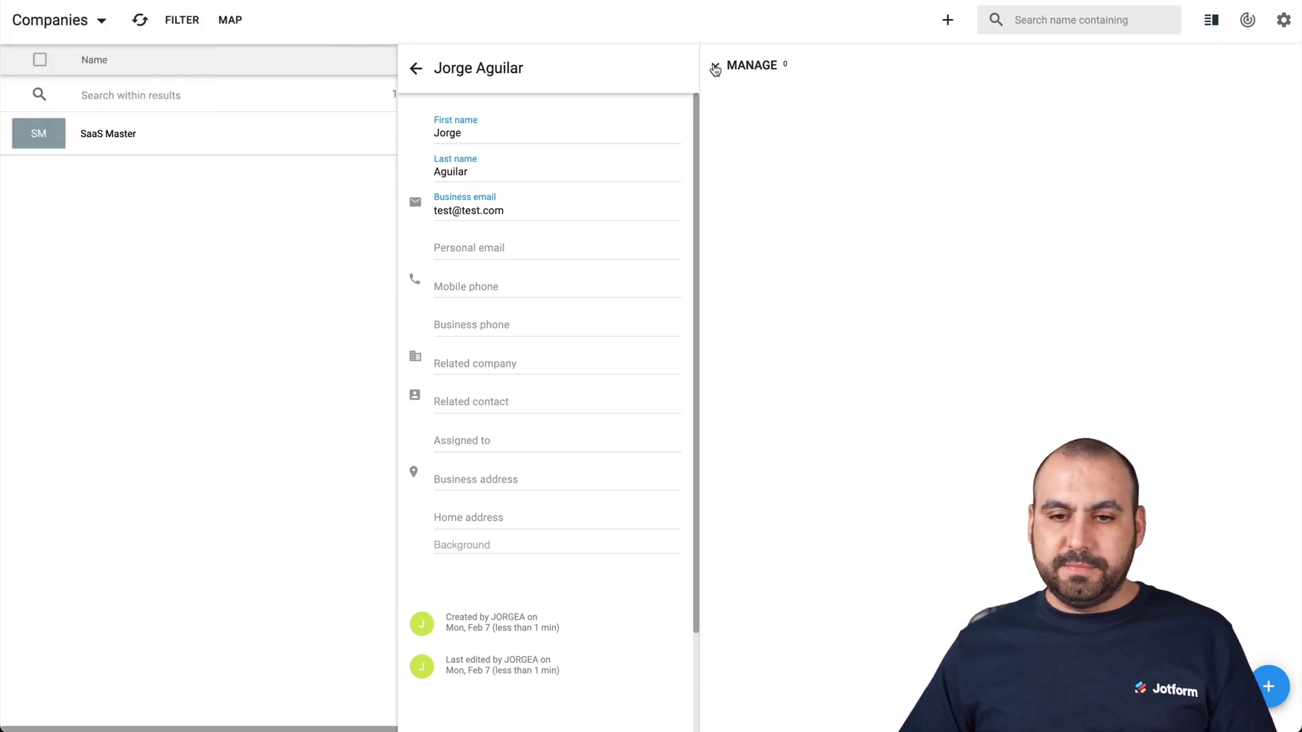
pyautogui.click(416, 69)
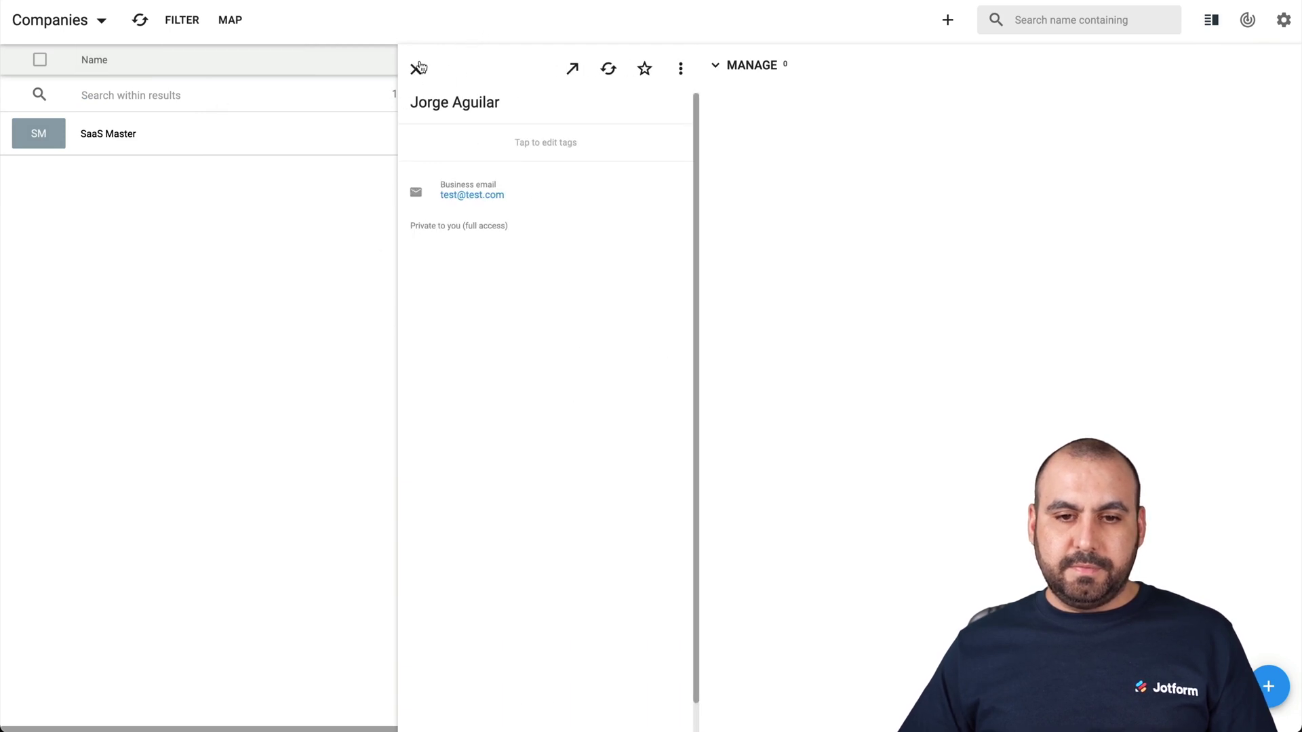
pyautogui.click(418, 68)
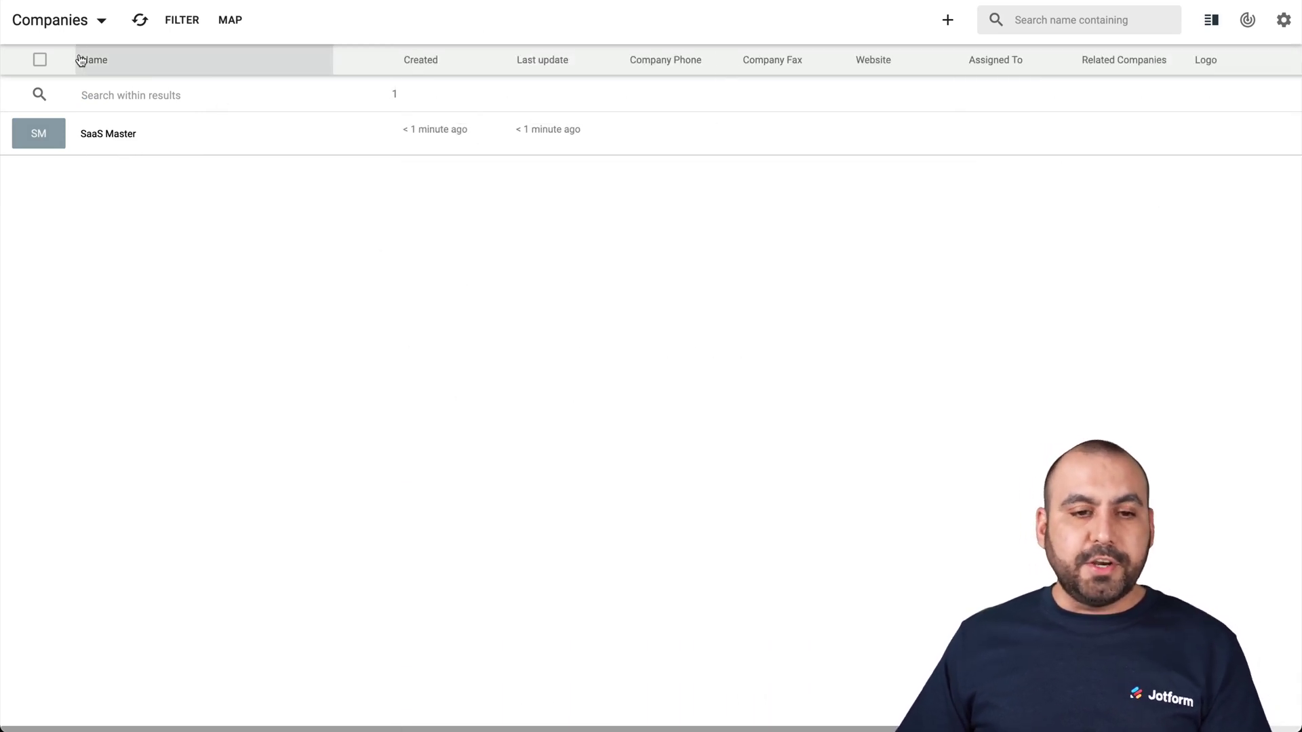